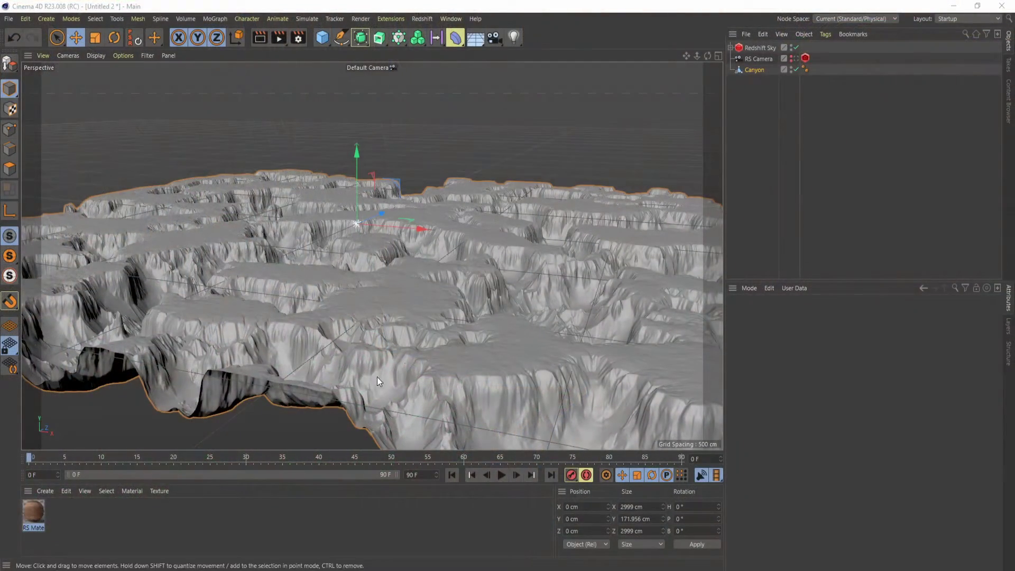
- Orbit around the canyon terrain and select the Canyon Alembic object to view its properties
{"action": "left_click_drag", "start_coordinate": [580, 338], "coordinate": [482, 321], "text": "alt"}
{"action": "left_click", "coordinate": [534, 363]}
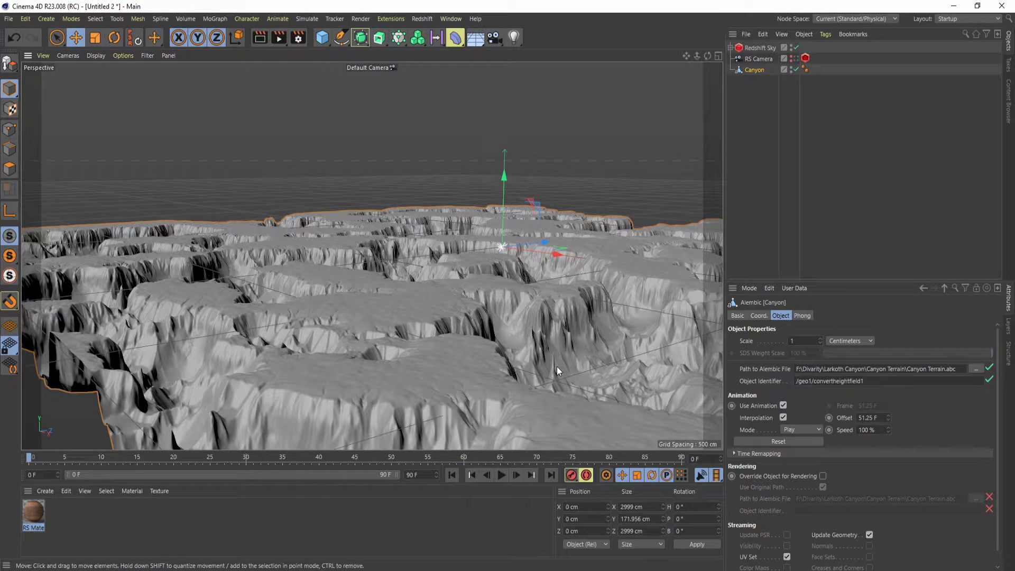
- Open the RS Material shader graph and inspect its TriPlanar and texture nodes
{"action": "double_click", "coordinate": [39, 516]}
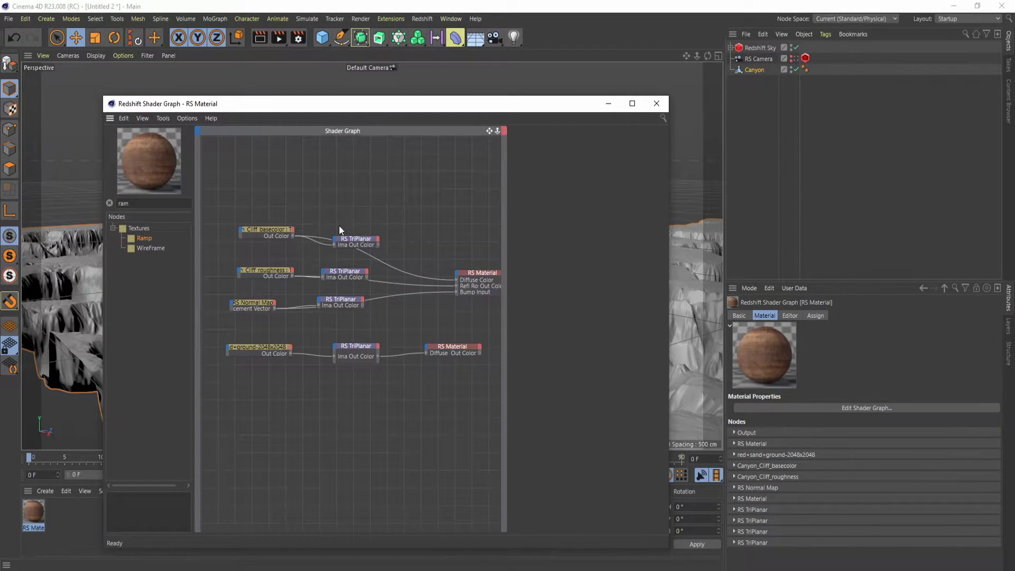
{"action": "left_click", "coordinate": [354, 240]}
{"action": "left_click", "coordinate": [344, 382]}
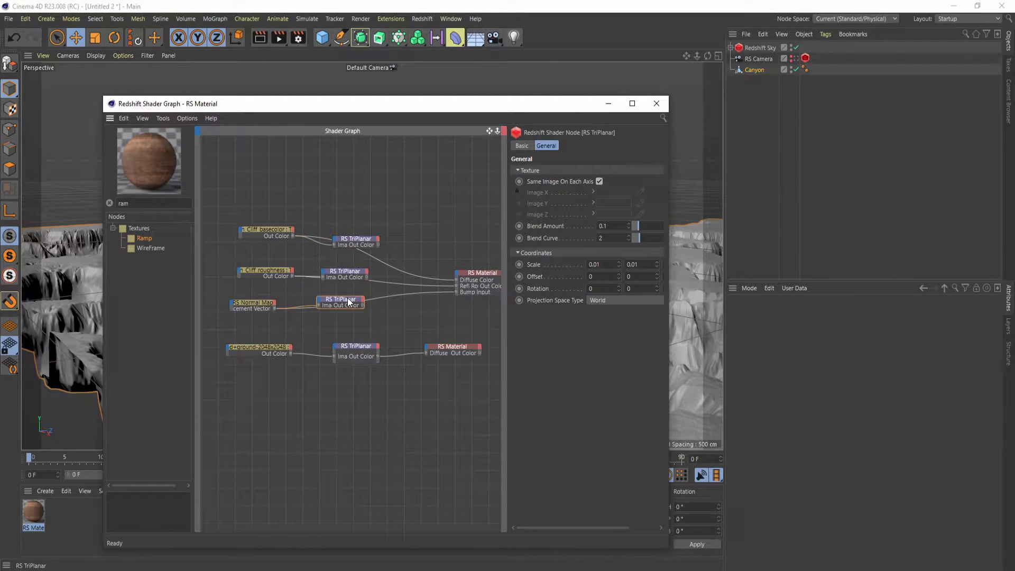
{"action": "middle_click_drag", "start_coordinate": [344, 382], "coordinate": [401, 330]}
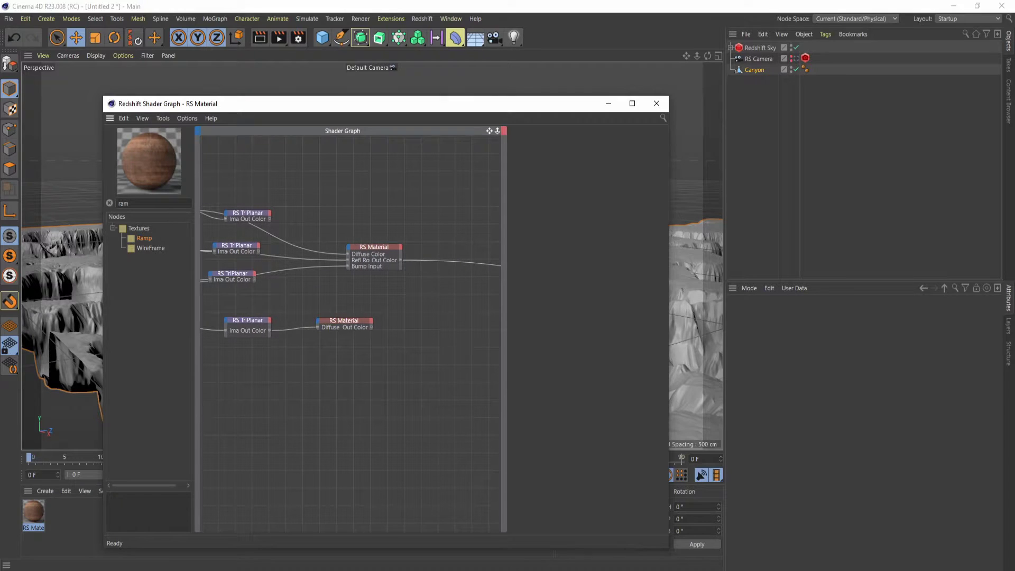
{"action": "middle_click_drag", "start_coordinate": [305, 280], "coordinate": [403, 281]}
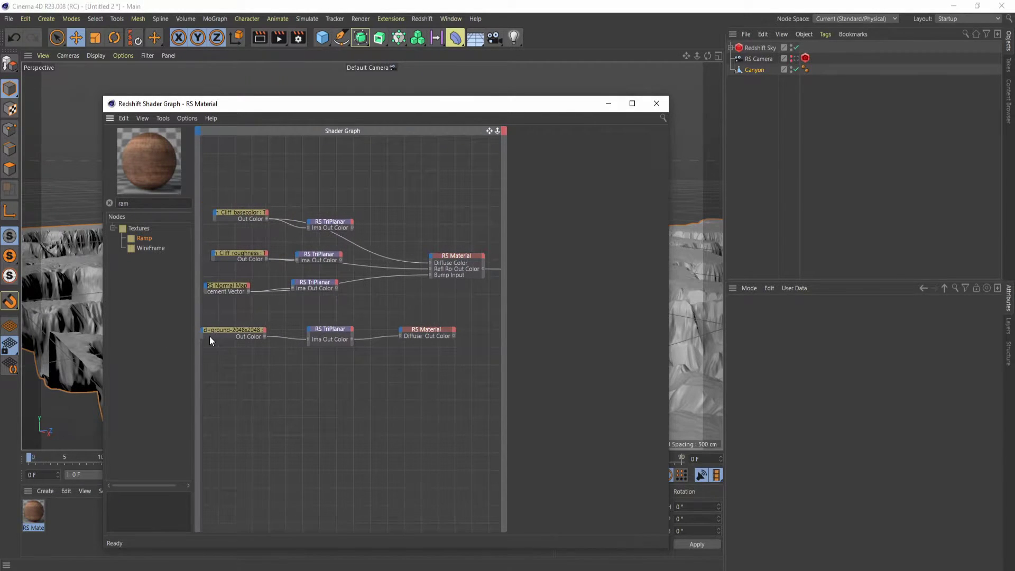
{"action": "left_click", "coordinate": [210, 337]}
{"action": "left_click", "coordinate": [353, 334]}
{"action": "left_click", "coordinate": [358, 316]}
{"action": "middle_click_drag", "start_coordinate": [285, 306], "coordinate": [325, 319]}
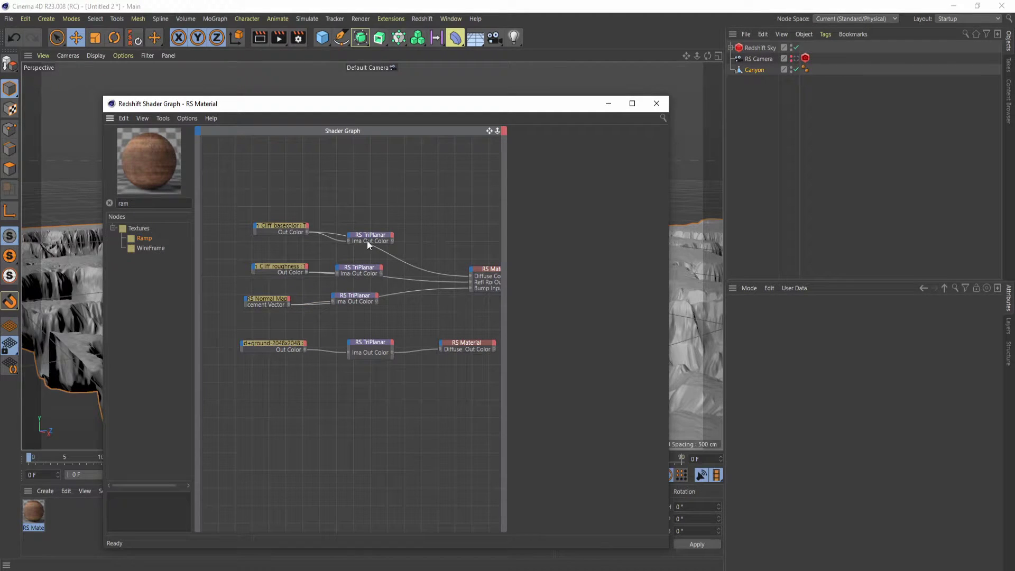
- Move the top TriPlanar node up-right and apply the RS Material to the Canyon terrain
{"action": "left_click_drag", "start_coordinate": [367, 241], "coordinate": [392, 217]}
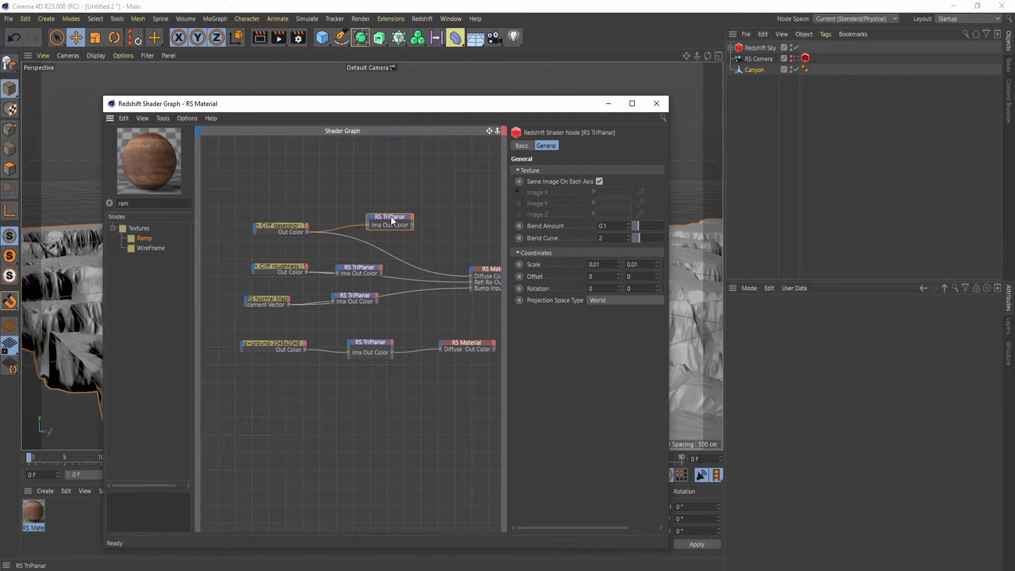
{"action": "left_click", "coordinate": [251, 205]}
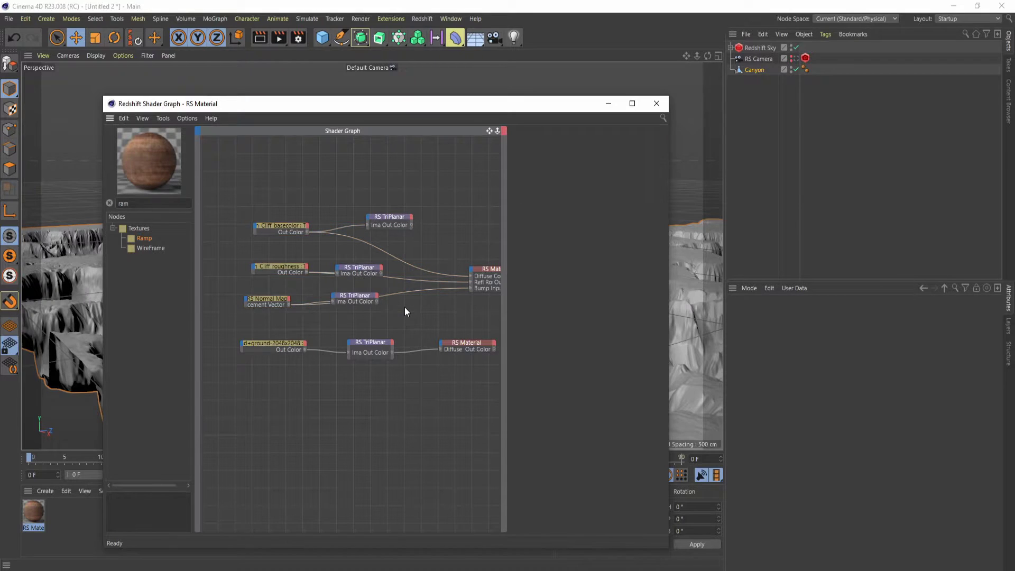
{"action": "middle_click_drag", "start_coordinate": [450, 316], "coordinate": [408, 306]}
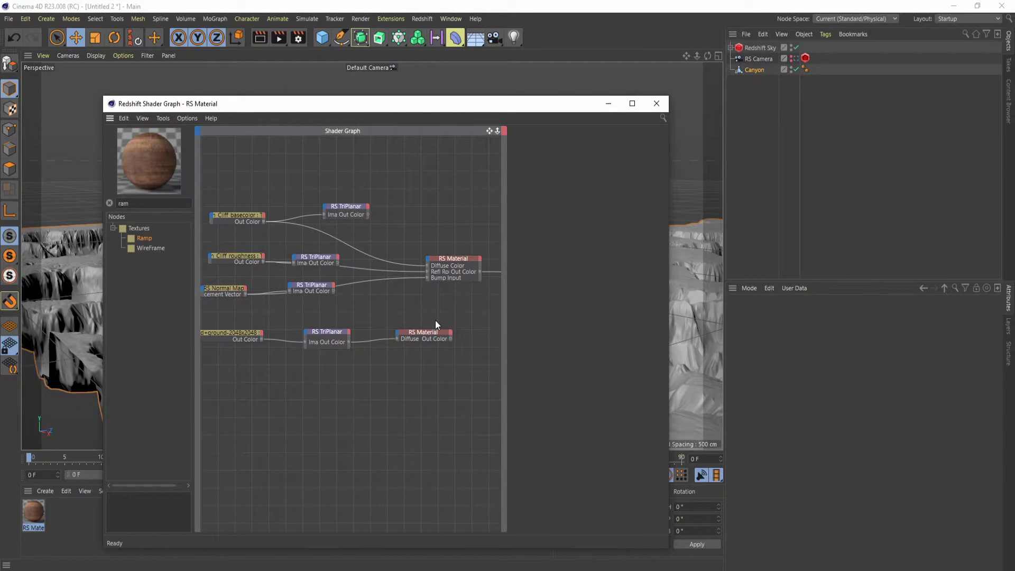
{"action": "left_click_drag", "start_coordinate": [34, 514], "coordinate": [84, 348]}
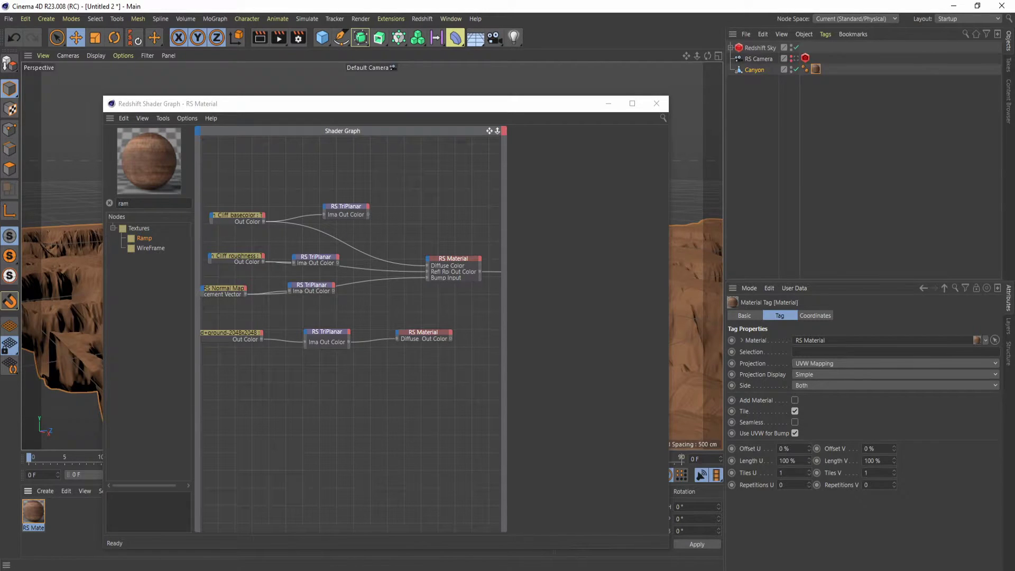
- Start the Redshift interactive render and set the material's Tiles U/V to 50
{"action": "left_click", "coordinate": [522, 532]}
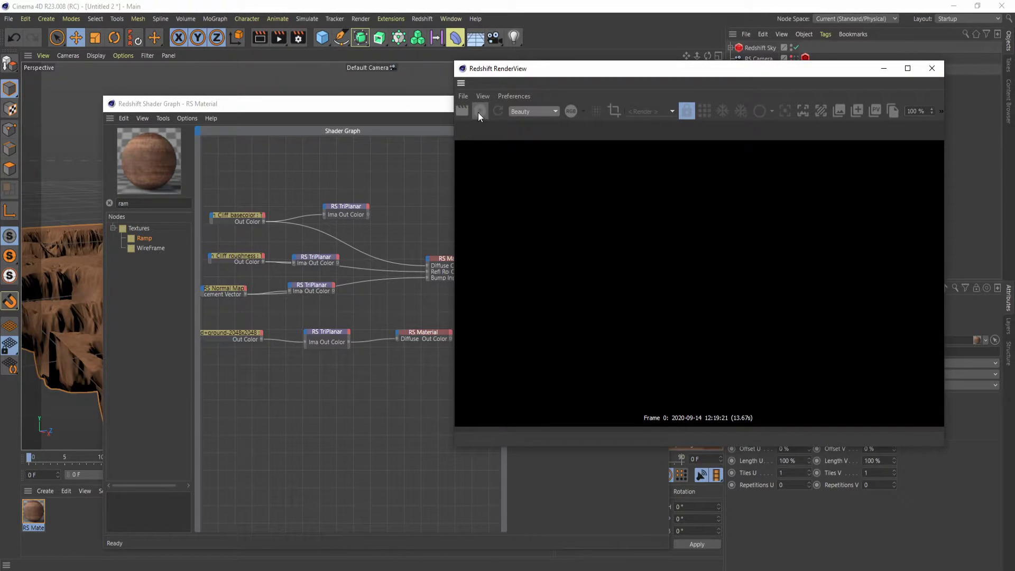
{"action": "left_click", "coordinate": [480, 111]}
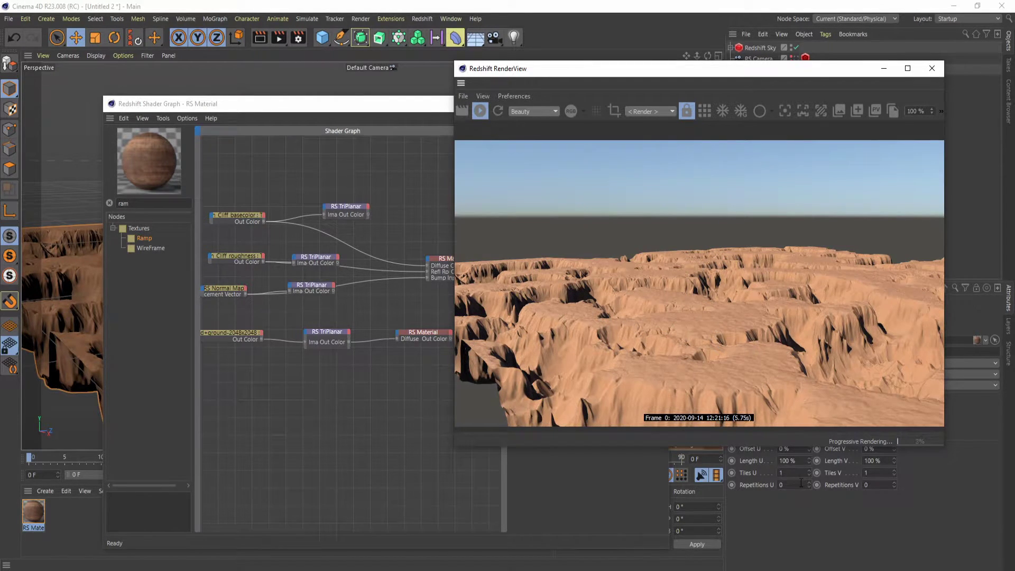
{"action": "left_click", "coordinate": [781, 472]}
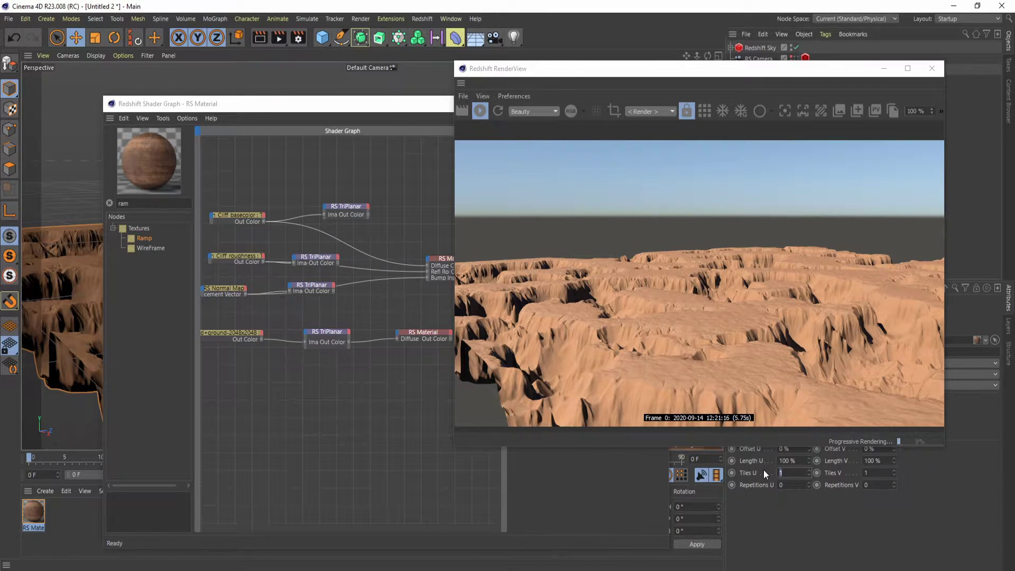
{"action": "type", "text": "50"}
{"action": "key", "text": "Tab"}
{"action": "type", "text": "50"}
{"action": "key", "text": "Return"}
- Raise the material's Tiles U/V to 100
{"action": "type", "text": "100"}
{"action": "key", "text": "Tab"}
{"action": "type", "text": "100"}
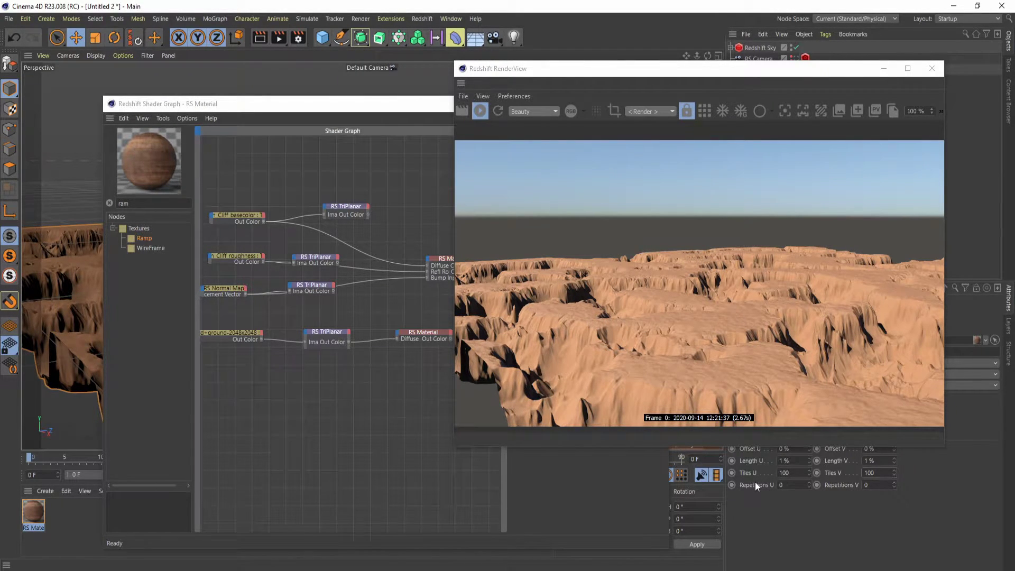
{"action": "key", "text": "Return"}
- Restore Tiles U/V to 1 and bring the render view back to the front
{"action": "double_click", "coordinate": [793, 472]}
{"action": "type", "text": "1"}
{"action": "key", "text": "Tab"}
{"action": "type", "text": "1"}
{"action": "key", "text": "Return"}
{"action": "left_click", "coordinate": [395, 291]}
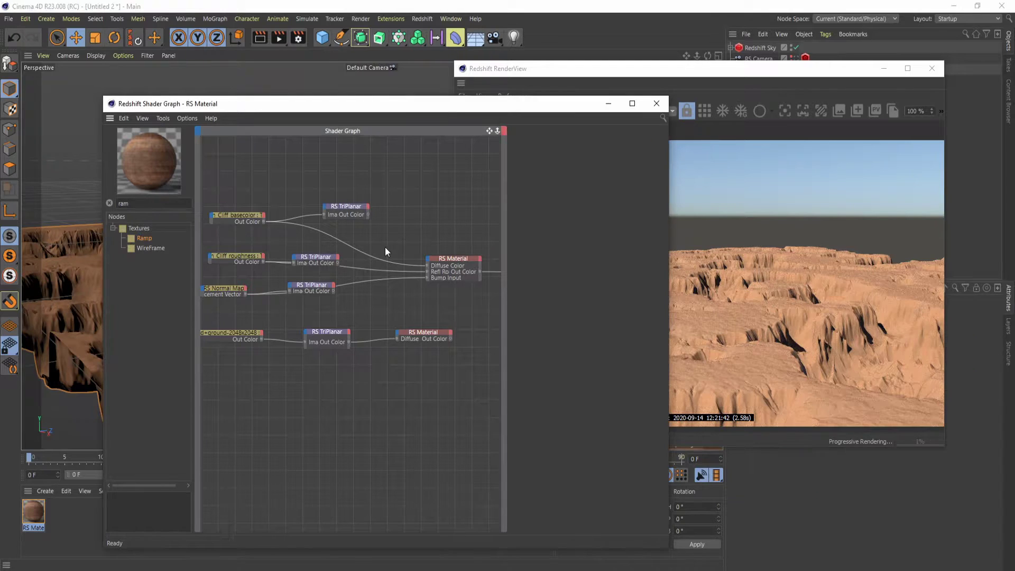
{"action": "left_click", "coordinate": [669, 80]}
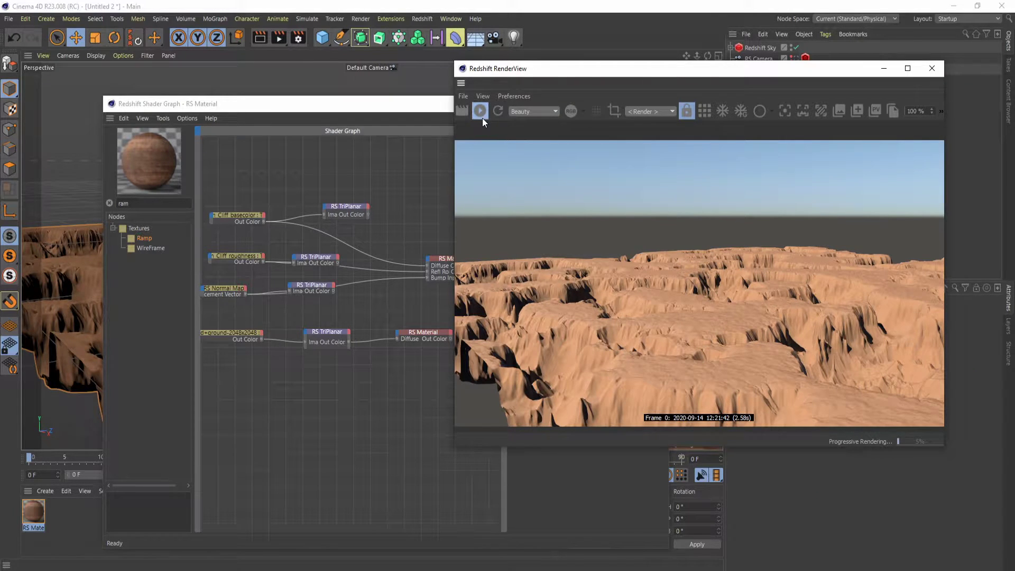
- Search 'tr' in the shader graph node list and try adding another TriPlanar node
{"action": "left_click", "coordinate": [372, 107]}
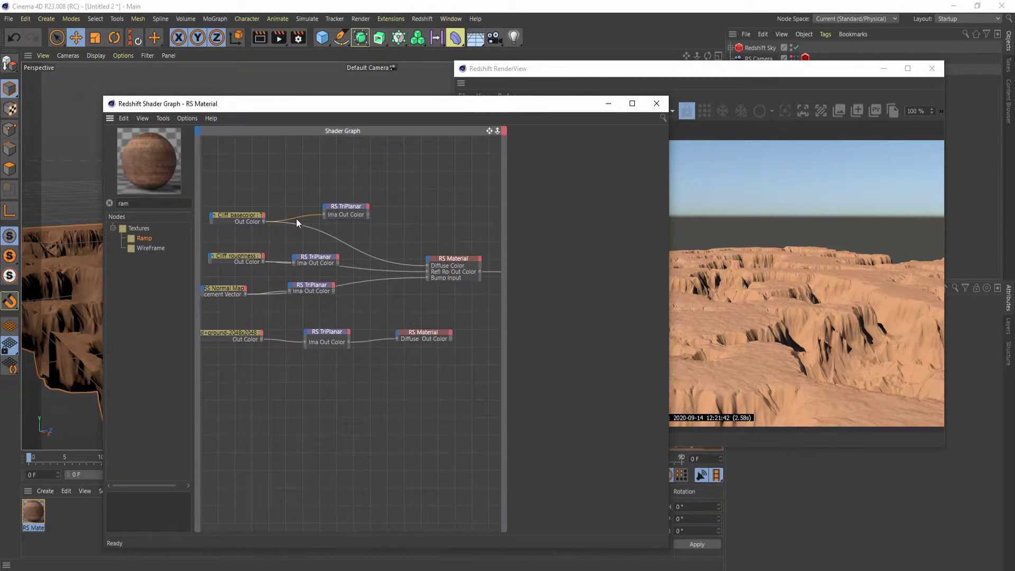
{"action": "key", "text": "BackSpace"}
{"action": "key", "text": "BackSpace"}
{"action": "key", "text": "BackSpace"}
{"action": "type", "text": "tr"}
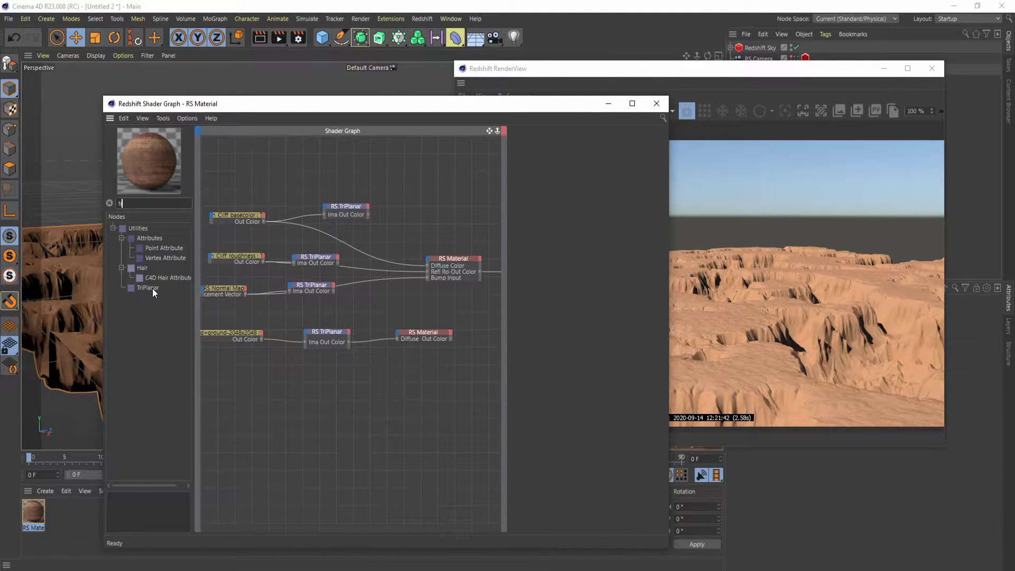
{"action": "left_click_drag", "start_coordinate": [152, 288], "coordinate": [148, 267]}
- Reconnect the Cliff basecolor Out Color to the top TriPlanar's Image X
{"action": "left_click", "coordinate": [339, 211]}
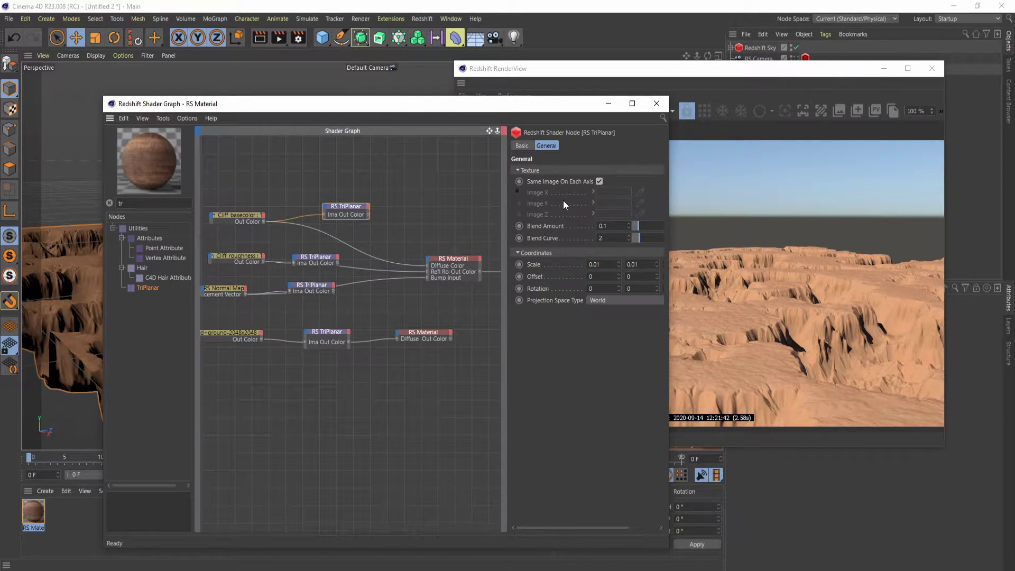
{"action": "key", "text": "Delete"}
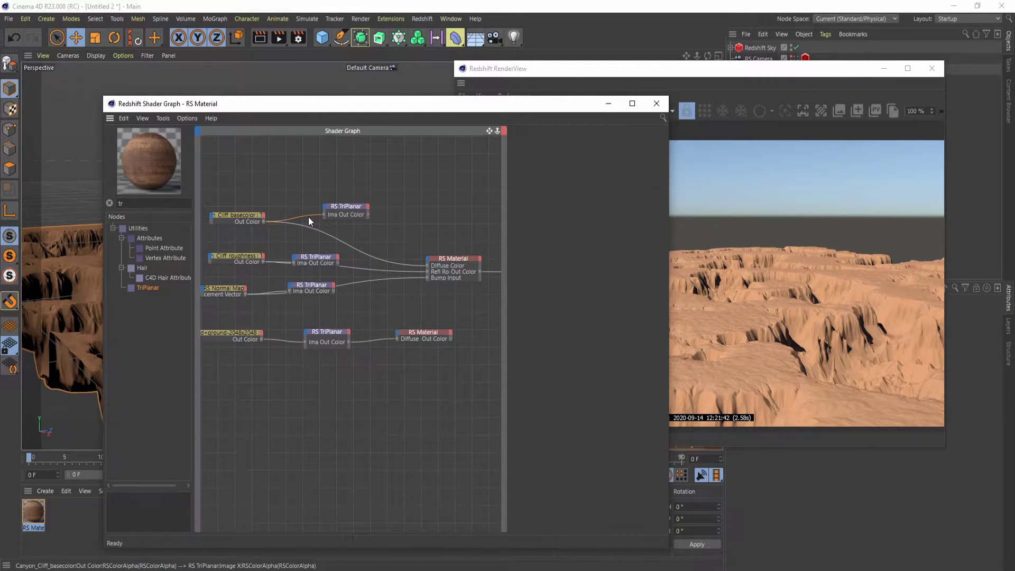
{"action": "left_click", "coordinate": [259, 220]}
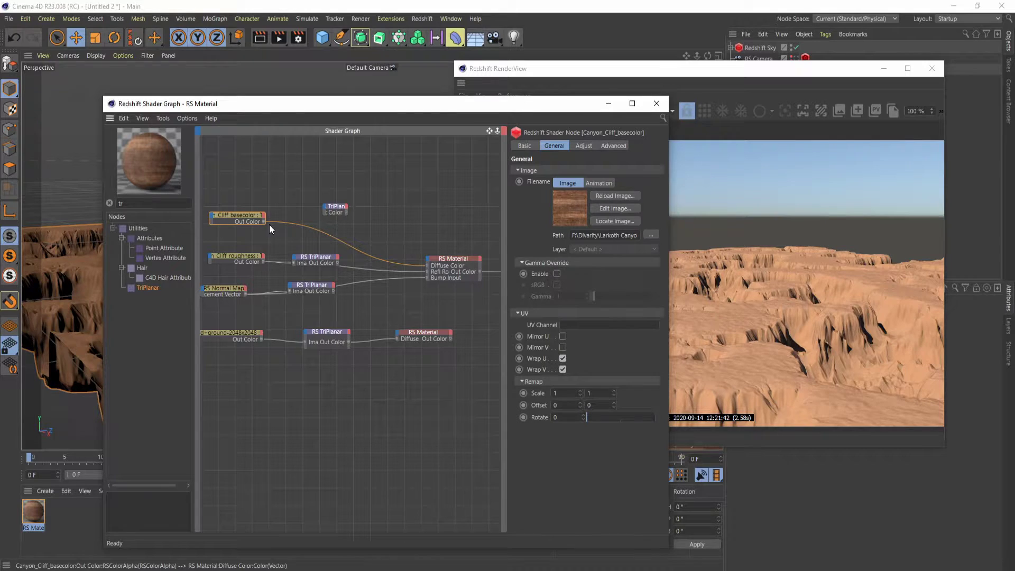
{"action": "left_click_drag", "start_coordinate": [323, 208], "coordinate": [324, 208]}
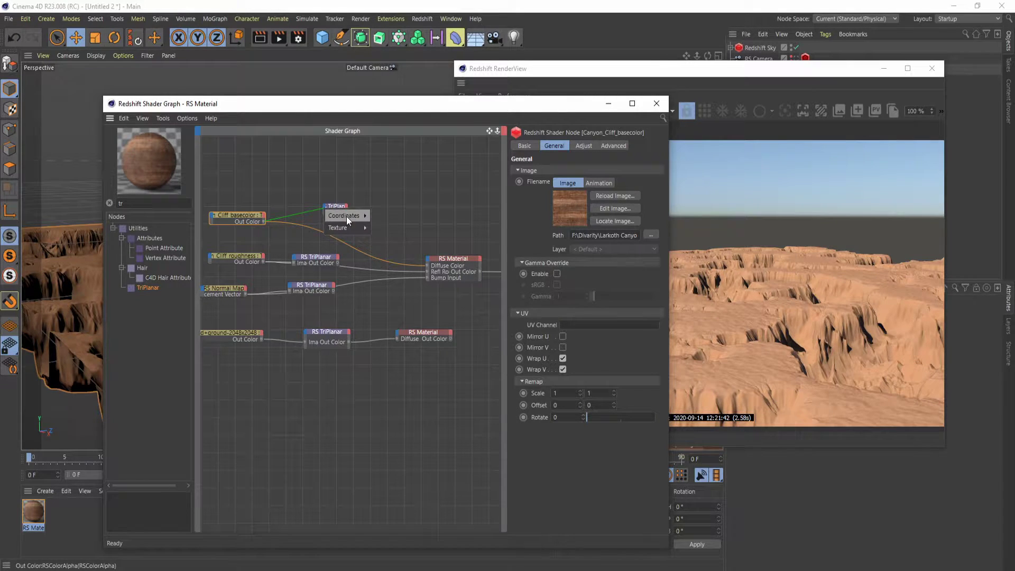
{"action": "mouse_move", "coordinate": [354, 227]}
{"action": "left_click", "coordinate": [386, 228]}
- Review the top TriPlanar node's projection space options
{"action": "left_click", "coordinate": [358, 214]}
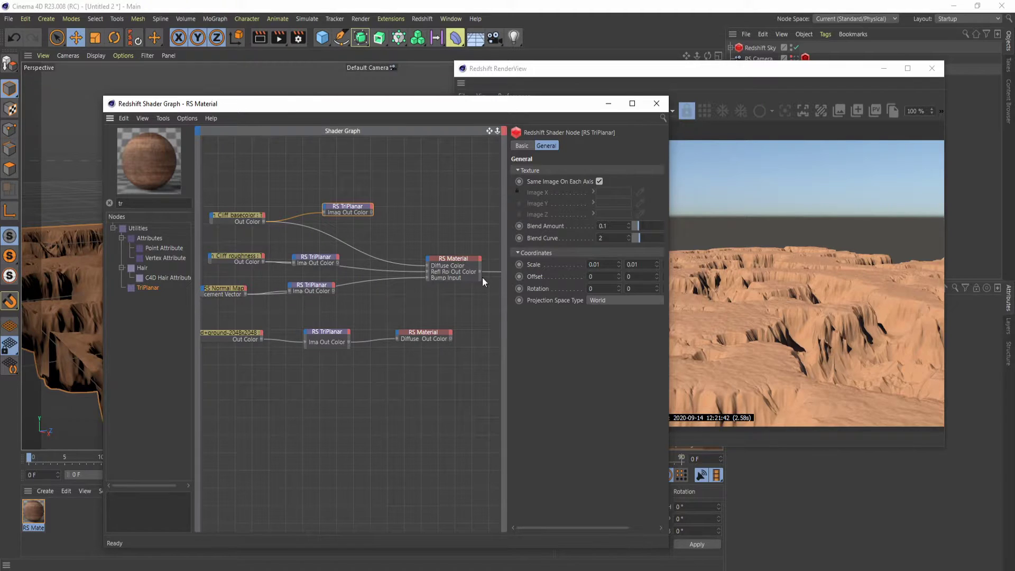
{"action": "left_click", "coordinate": [592, 301]}
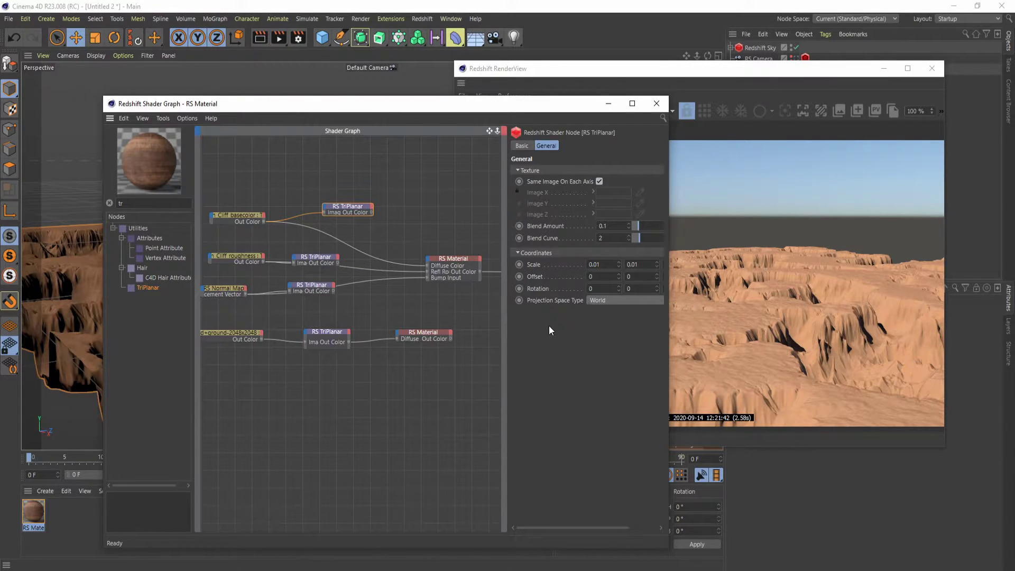
{"action": "left_click", "coordinate": [635, 300]}
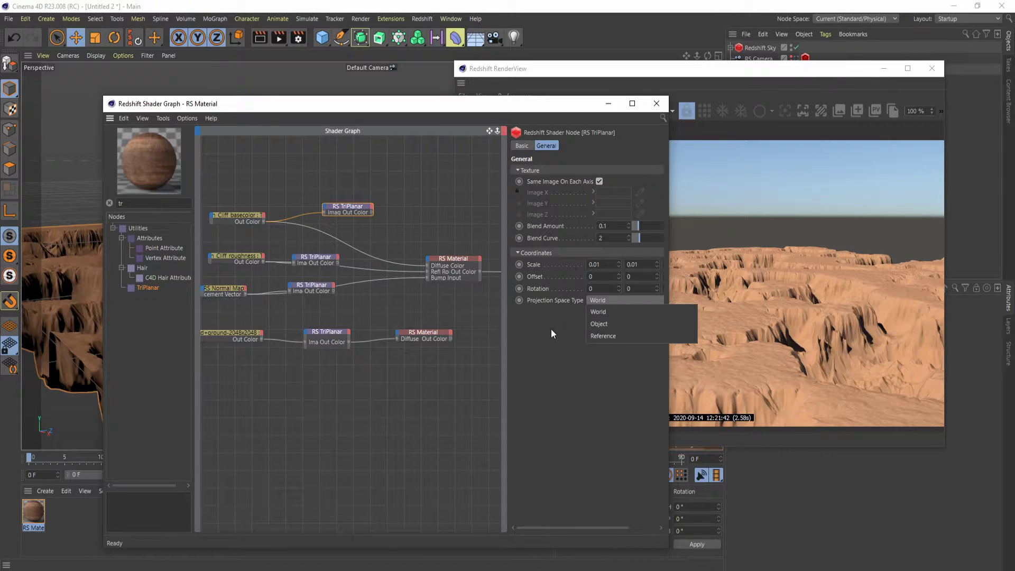
- Wire the top TriPlanar into Diffuse Color and the lower TriPlanar into Bump Input
{"action": "left_click_drag", "start_coordinate": [371, 213], "coordinate": [428, 266]}
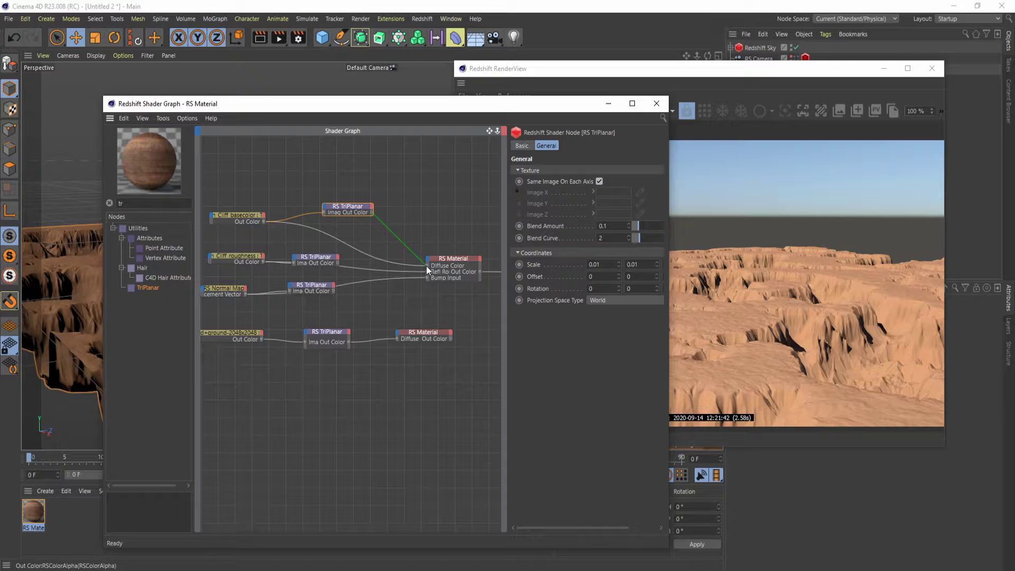
{"action": "left_click_drag", "start_coordinate": [338, 264], "coordinate": [424, 272]}
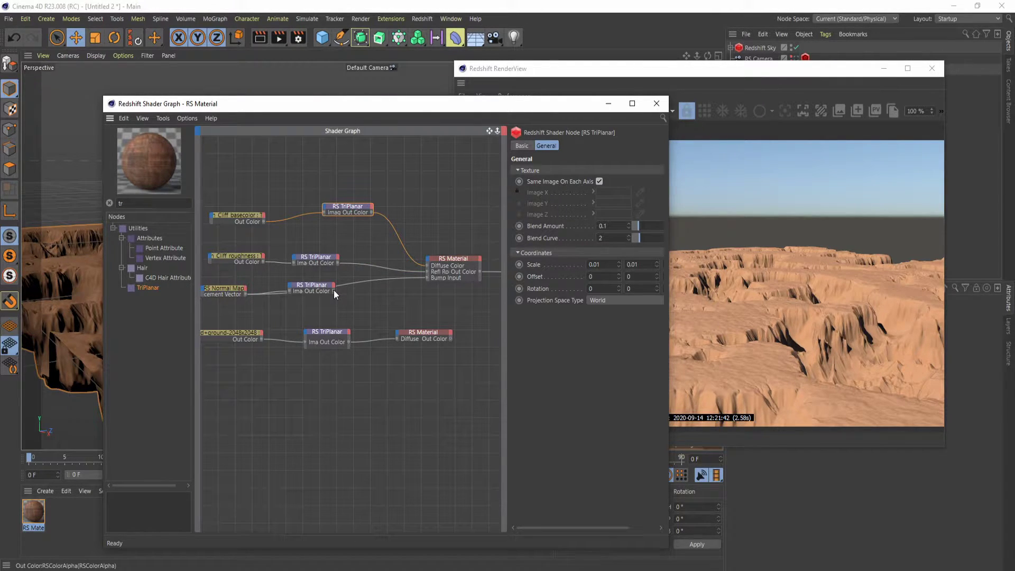
{"action": "left_click_drag", "start_coordinate": [334, 290], "coordinate": [428, 278]}
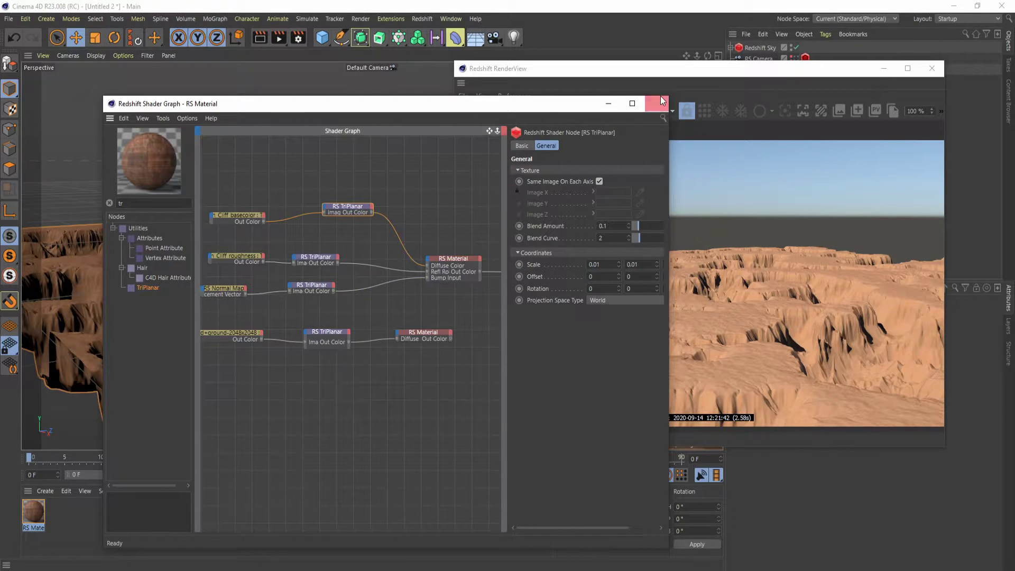
- Restart the Redshift render with the new shader setup and send the shader graph behind
{"action": "left_click", "coordinate": [570, 91]}
{"action": "left_click", "coordinate": [480, 110]}
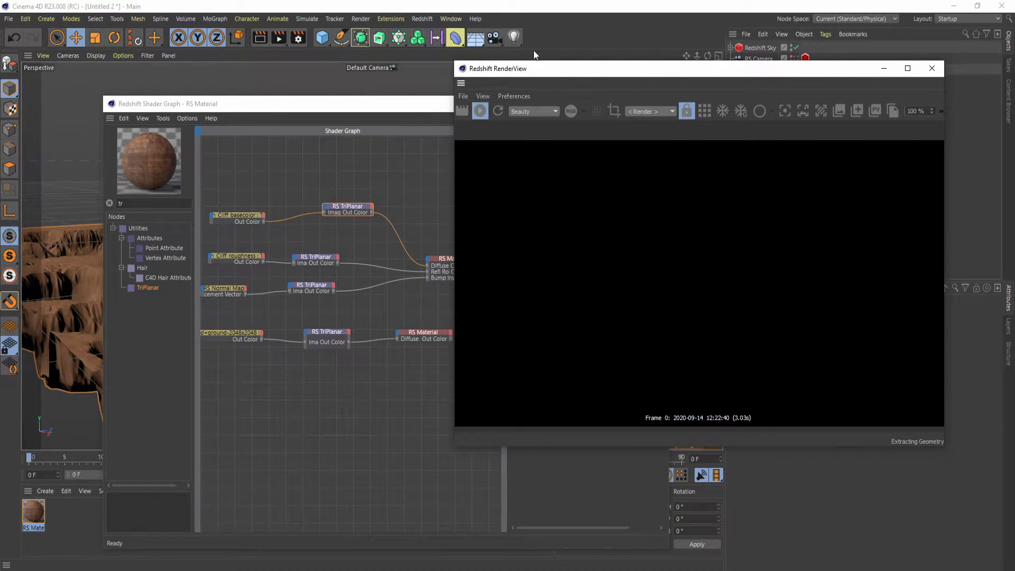
{"action": "left_click", "coordinate": [378, 104]}
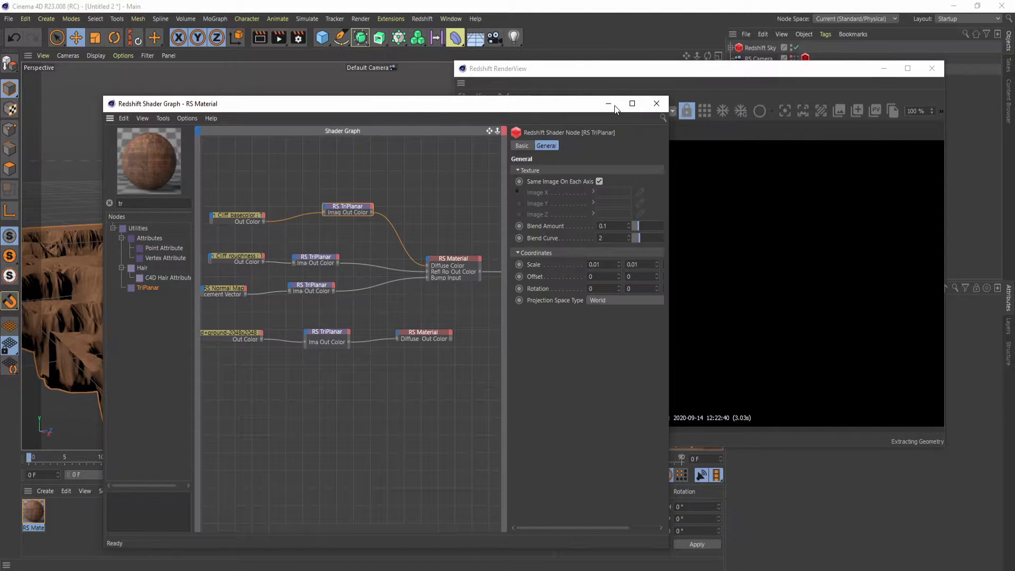
{"action": "left_click", "coordinate": [434, 240]}
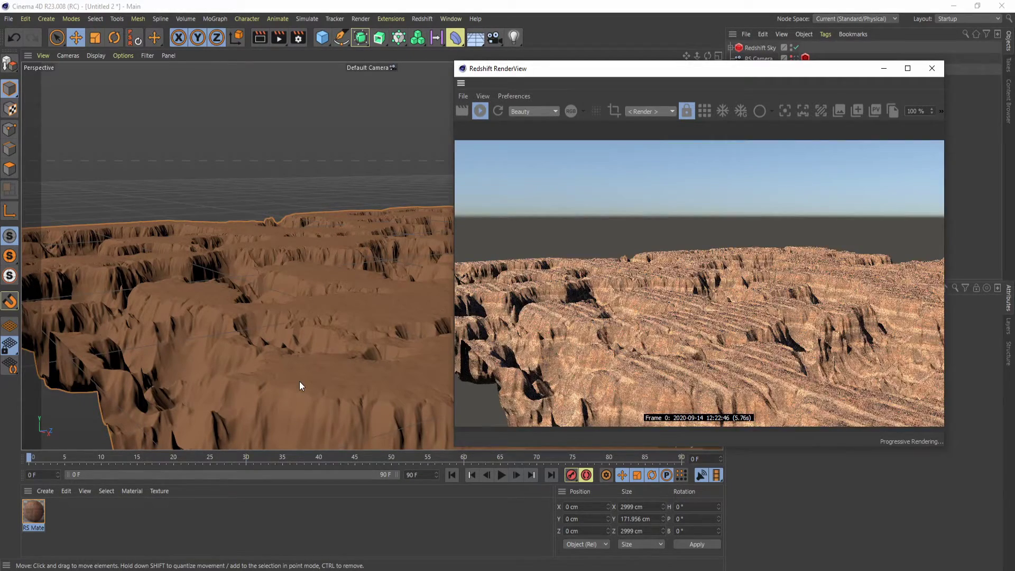
- Orbit the viewport around the textured canyon, ending on a low horizon view
{"action": "left_click_drag", "start_coordinate": [300, 395], "coordinate": [245, 347], "text": "alt"}
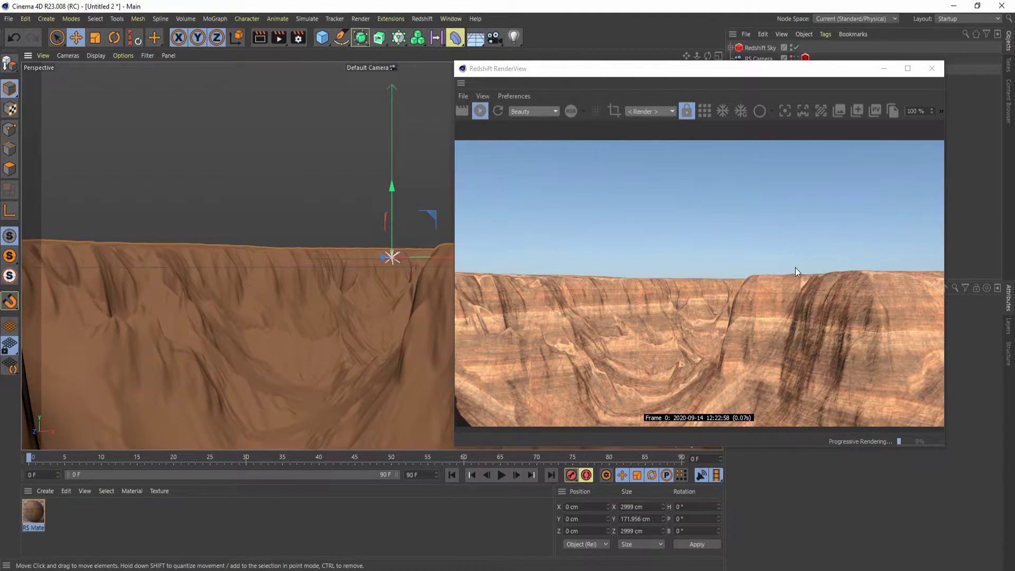
{"action": "left_click_drag", "start_coordinate": [268, 325], "coordinate": [263, 321], "text": "alt"}
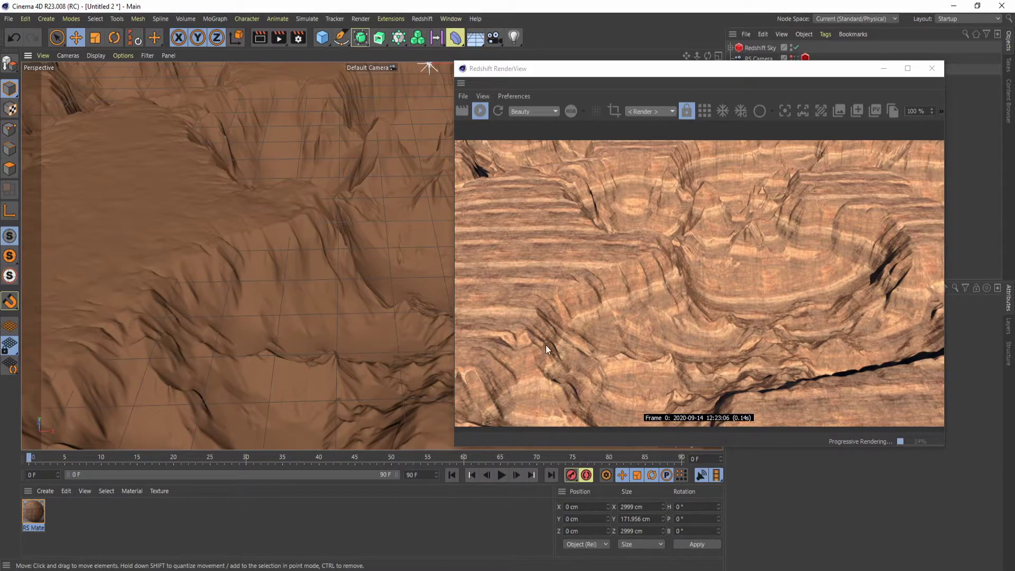
{"action": "left_click_drag", "start_coordinate": [268, 306], "coordinate": [463, 271], "text": "alt"}
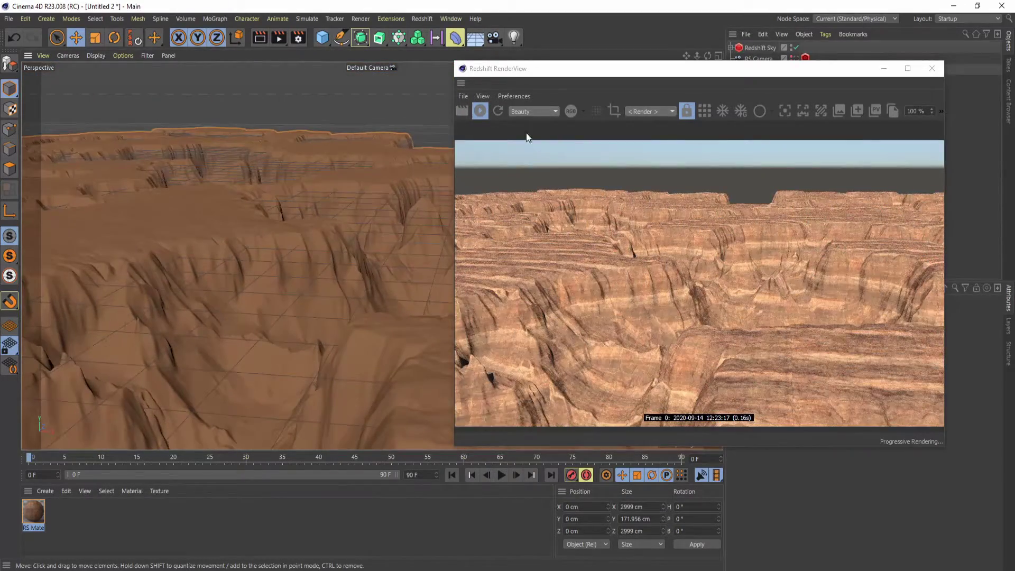
- Open the RS Material shader graph and add a Material Blender node via 'ma' search
{"action": "double_click", "coordinate": [38, 510]}
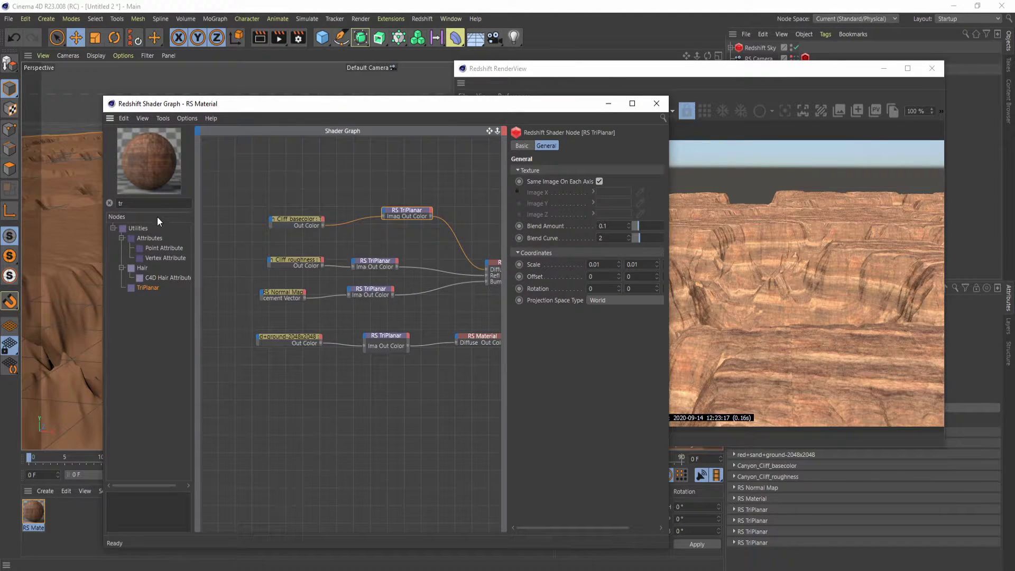
{"action": "key", "text": "BackSpace"}
{"action": "key", "text": "BackSpace"}
{"action": "type", "text": "ma"}
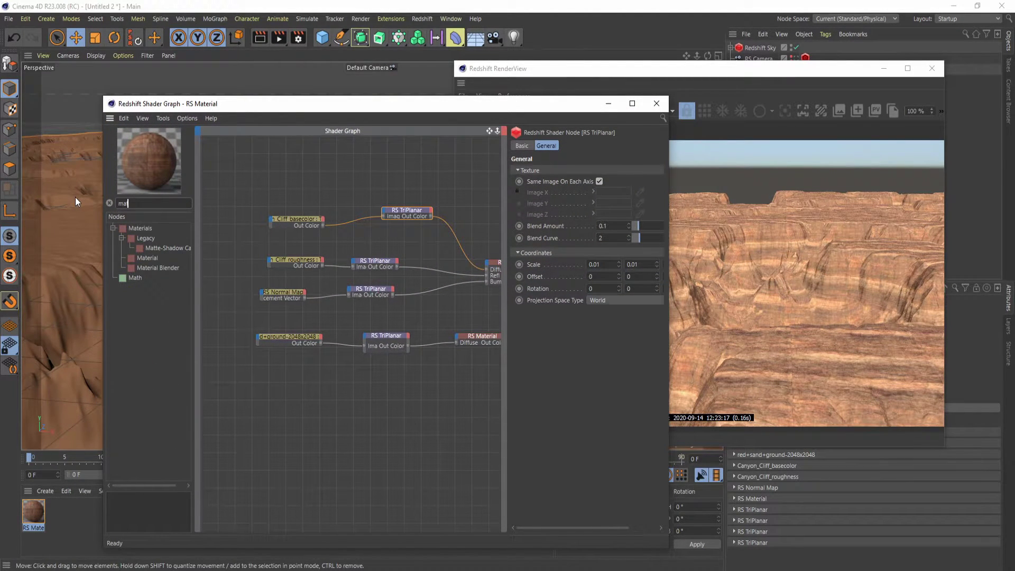
{"action": "middle_click_drag", "start_coordinate": [297, 315], "coordinate": [129, 314]}
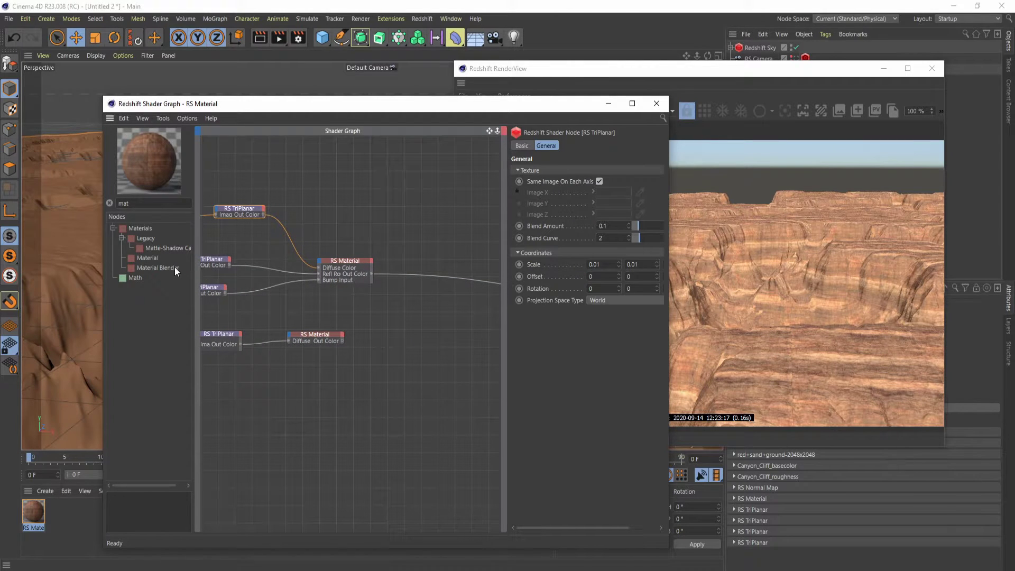
{"action": "left_click_drag", "start_coordinate": [175, 266], "coordinate": [420, 296]}
- Wire the cliff material to Base Color and the sand material to Layer Color 1
{"action": "left_click", "coordinate": [370, 273]}
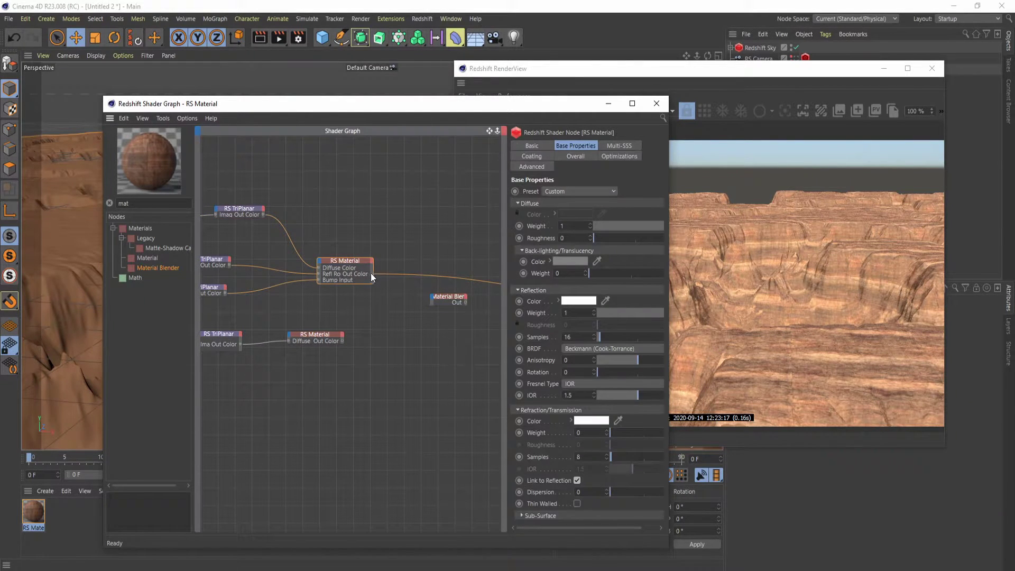
{"action": "left_click_drag", "start_coordinate": [373, 274], "coordinate": [433, 299]}
{"action": "mouse_move", "coordinate": [452, 306]}
{"action": "left_click", "coordinate": [493, 306]}
{"action": "left_click_drag", "start_coordinate": [342, 341], "coordinate": [437, 306]}
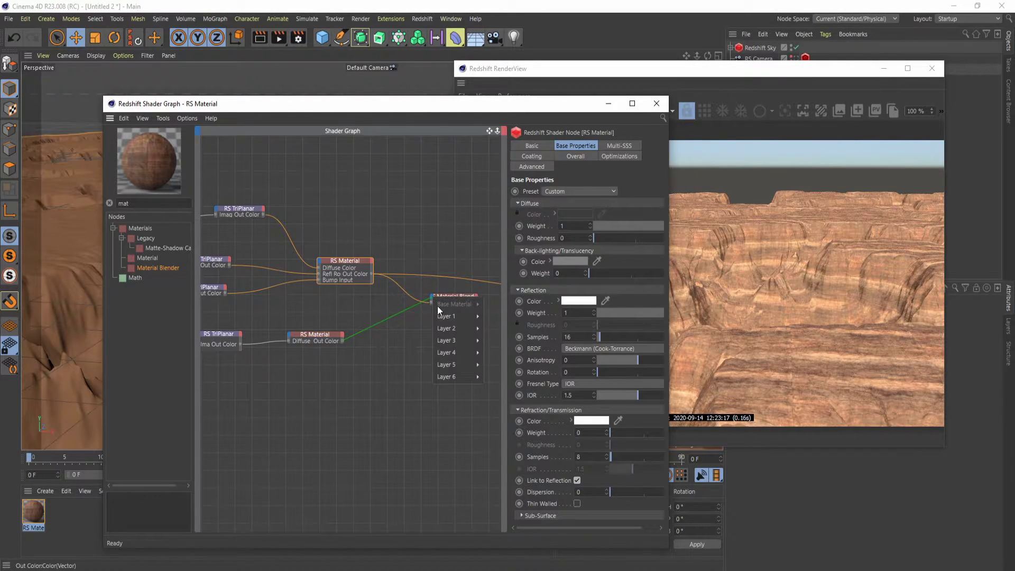
{"action": "mouse_move", "coordinate": [458, 316]}
{"action": "left_click", "coordinate": [502, 316]}
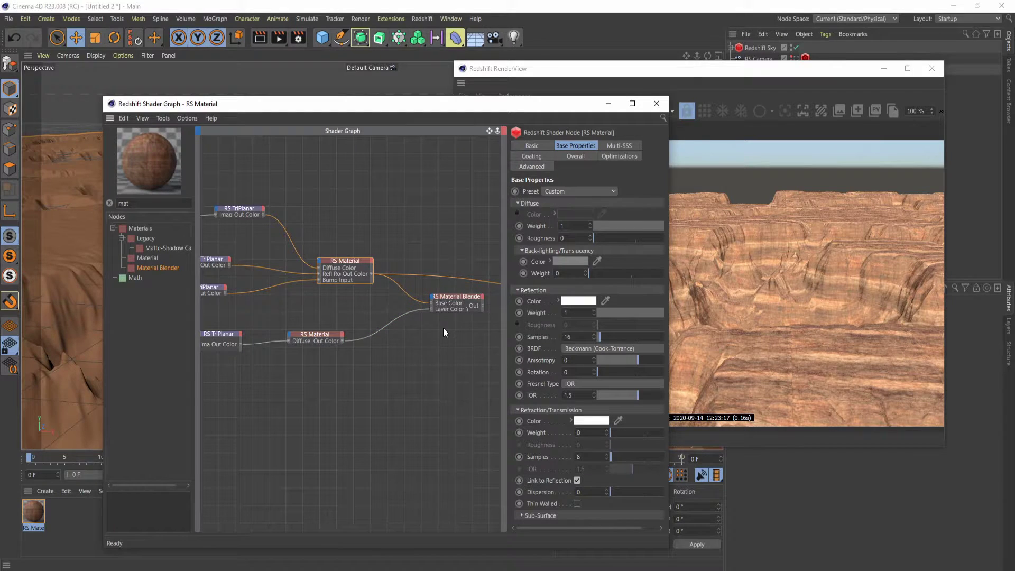
- Connect the Material Blender output to the Output Surface
{"action": "middle_click_drag", "start_coordinate": [343, 323], "coordinate": [301, 320]}
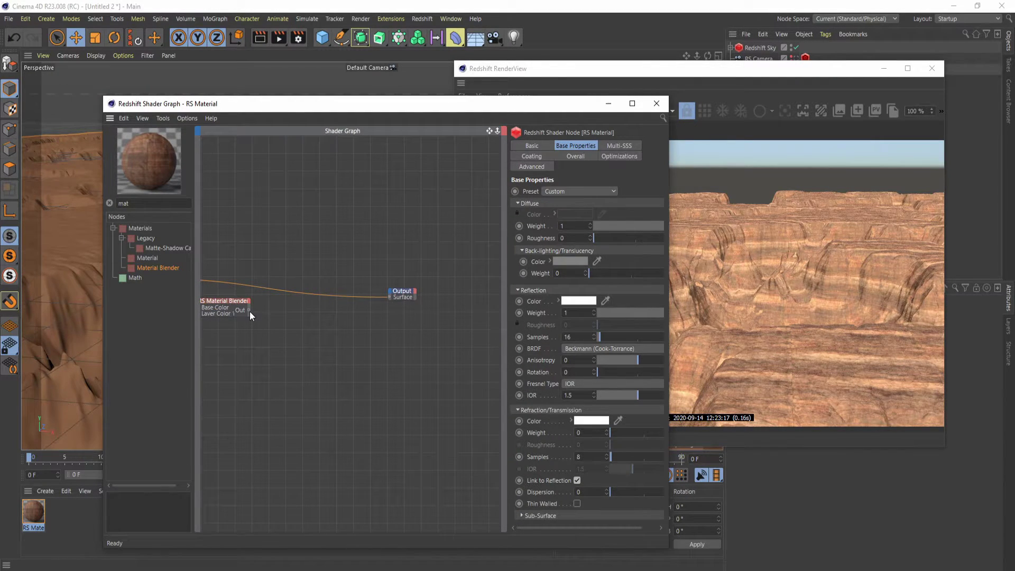
{"action": "left_click_drag", "start_coordinate": [249, 309], "coordinate": [390, 297]}
{"action": "middle_click_drag", "start_coordinate": [222, 450], "coordinate": [280, 429]}
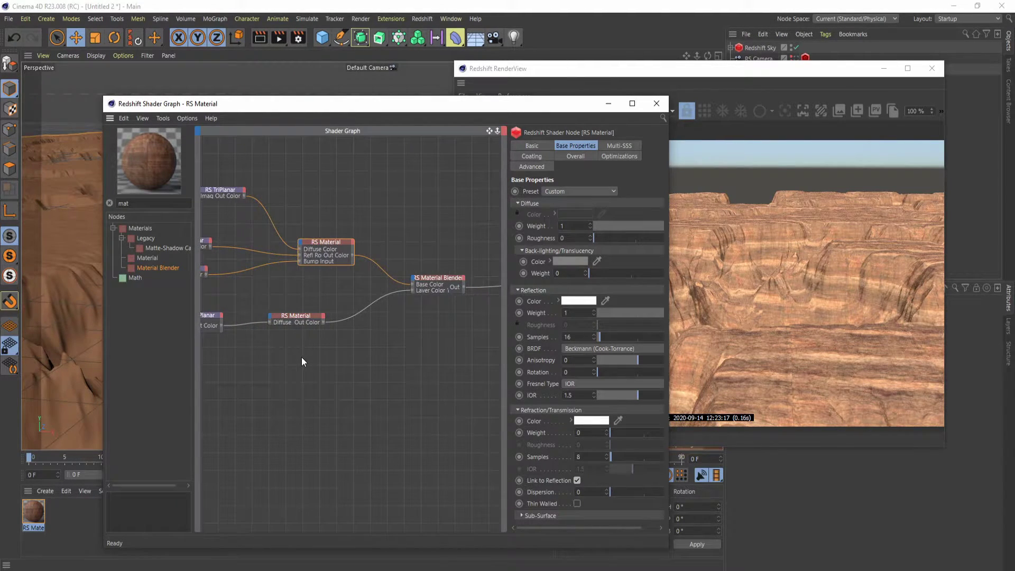
{"action": "middle_click_drag", "start_coordinate": [302, 362], "coordinate": [364, 364]}
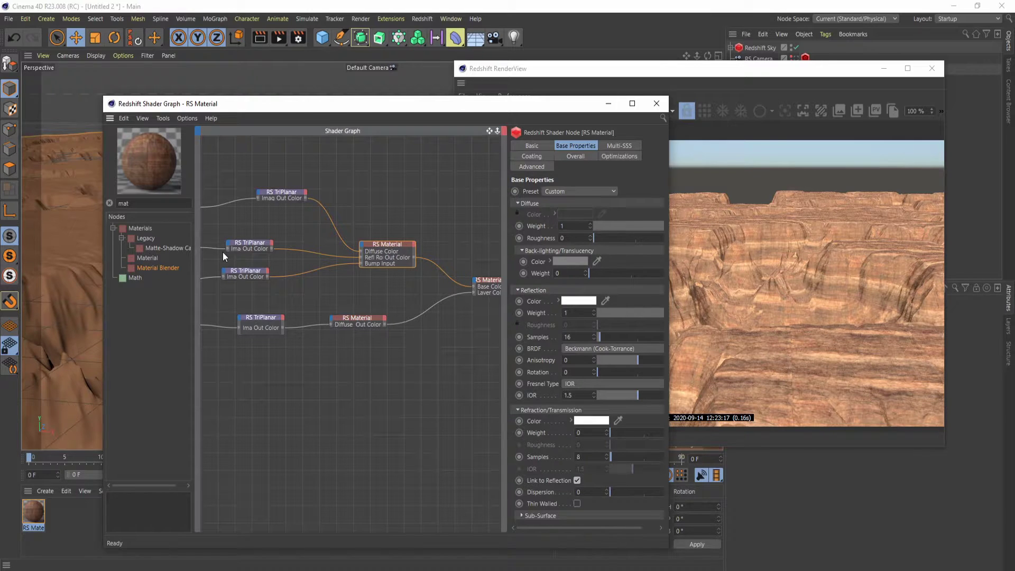
- Add an RS State node via 'stat' search and place it below the sand TriPlanar
{"action": "key", "text": "ctrl+a"}
{"action": "type", "text": "s"}
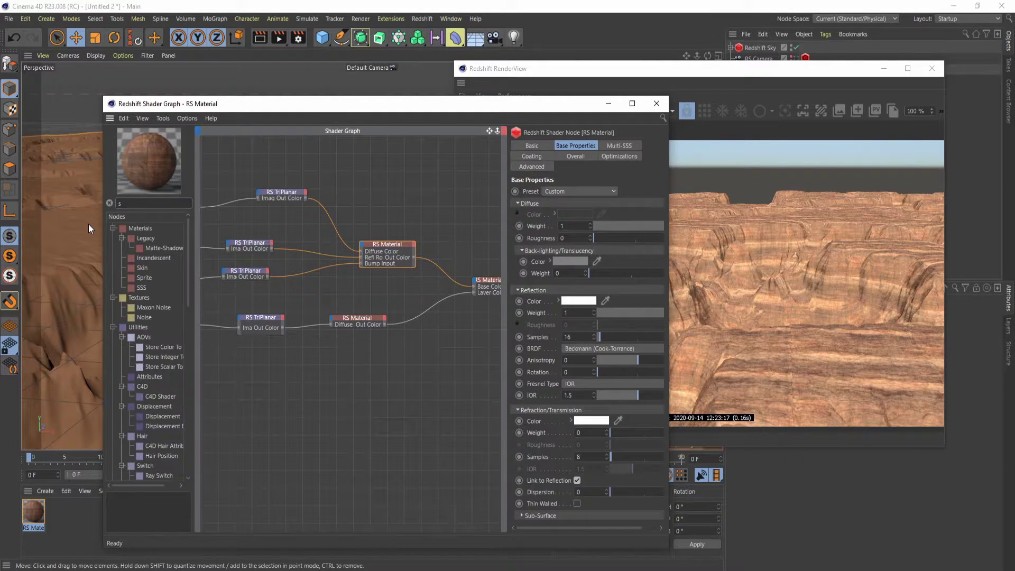
{"action": "type", "text": "tat"}
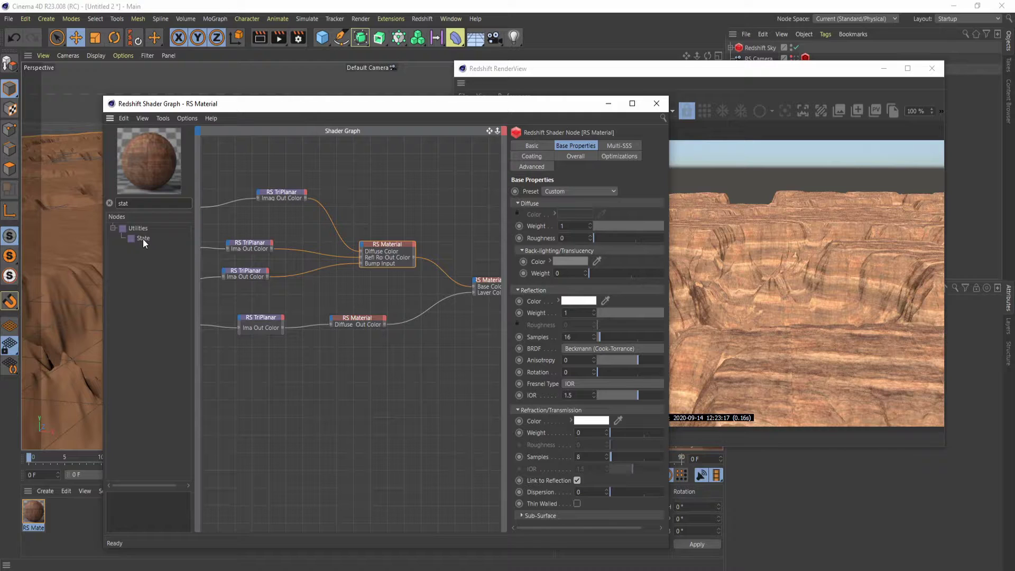
{"action": "left_click_drag", "start_coordinate": [142, 239], "coordinate": [264, 385]}
{"action": "mouse_move", "coordinate": [269, 398]}
{"action": "middle_mouse_down"}
{"action": "mouse_move", "coordinate": [219, 440]}
{"action": "mouse_move", "coordinate": [269, 414]}
{"action": "middle_mouse_up"}
{"action": "left_click_drag", "start_coordinate": [382, 338], "coordinate": [306, 345]}
{"action": "scroll", "coordinate": [306, 345], "scroll_direction": "up", "scroll_amount": 3}
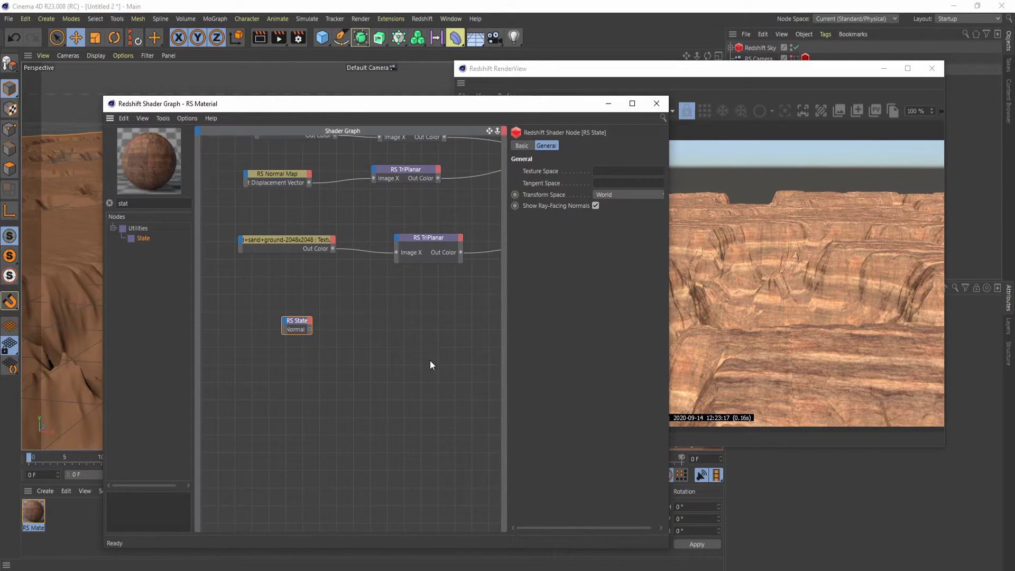
{"action": "mouse_move", "coordinate": [420, 360]}
{"action": "middle_mouse_down"}
{"action": "mouse_move", "coordinate": [374, 366]}
{"action": "mouse_move", "coordinate": [404, 354]}
{"action": "middle_mouse_up"}
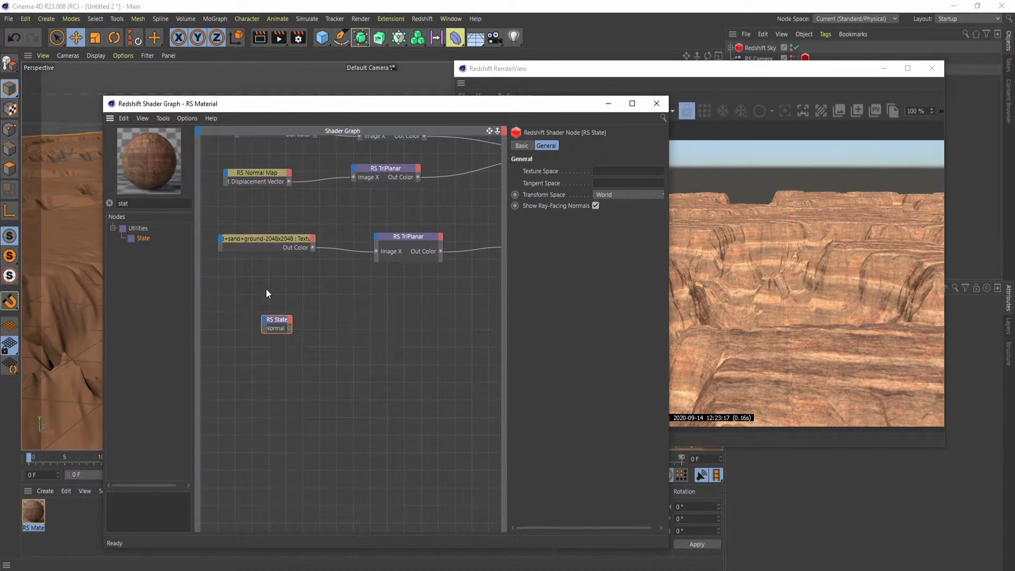
{"action": "left_click", "coordinate": [158, 200]}
- Add a Vector Change Range node and feed it the State node's normal
{"action": "type", "text": "vector char"}
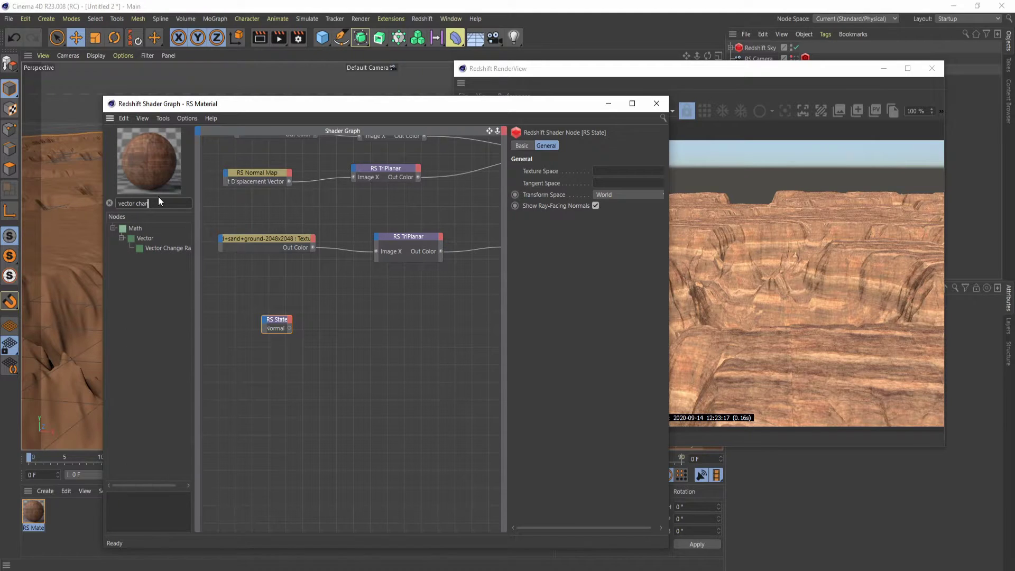
{"action": "double_click", "coordinate": [166, 248]}
{"action": "left_click_drag", "start_coordinate": [289, 329], "coordinate": [347, 301]}
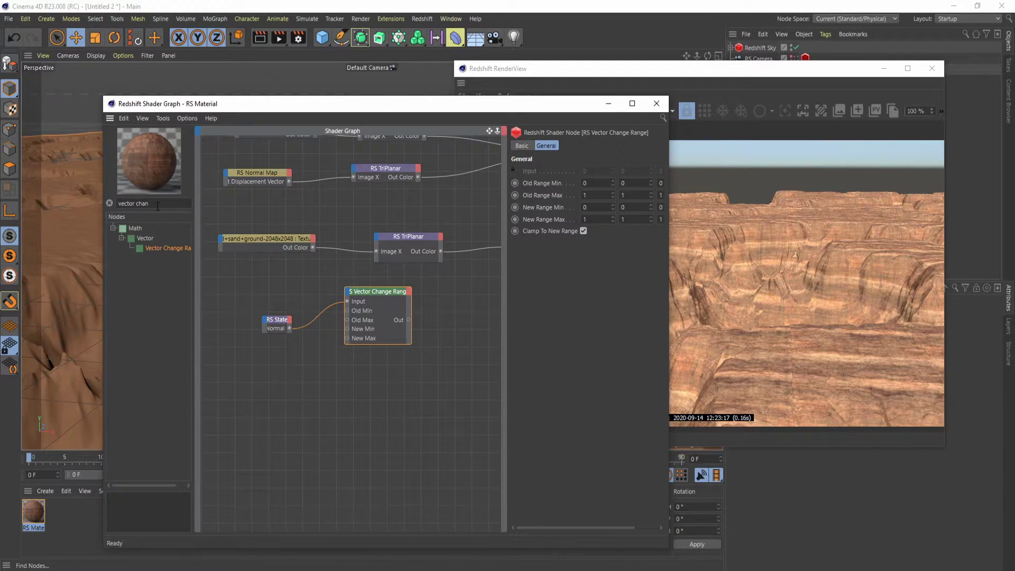
- Set the Vector Change Range's Old Range Min to -1, -1, -1
{"action": "key", "text": "ctrl+f"}
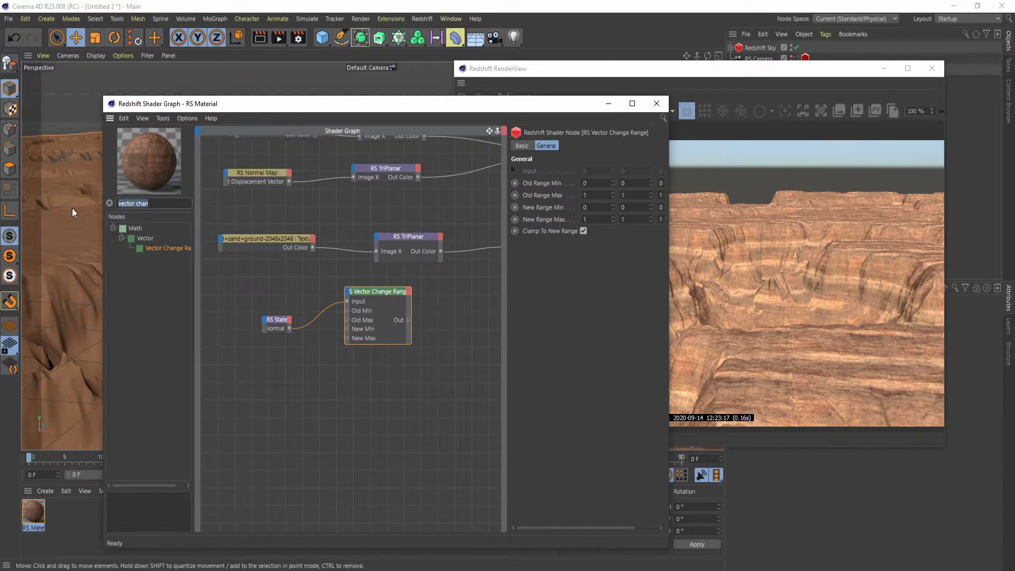
{"action": "left_click", "coordinate": [372, 290]}
{"action": "left_click", "coordinate": [588, 183]}
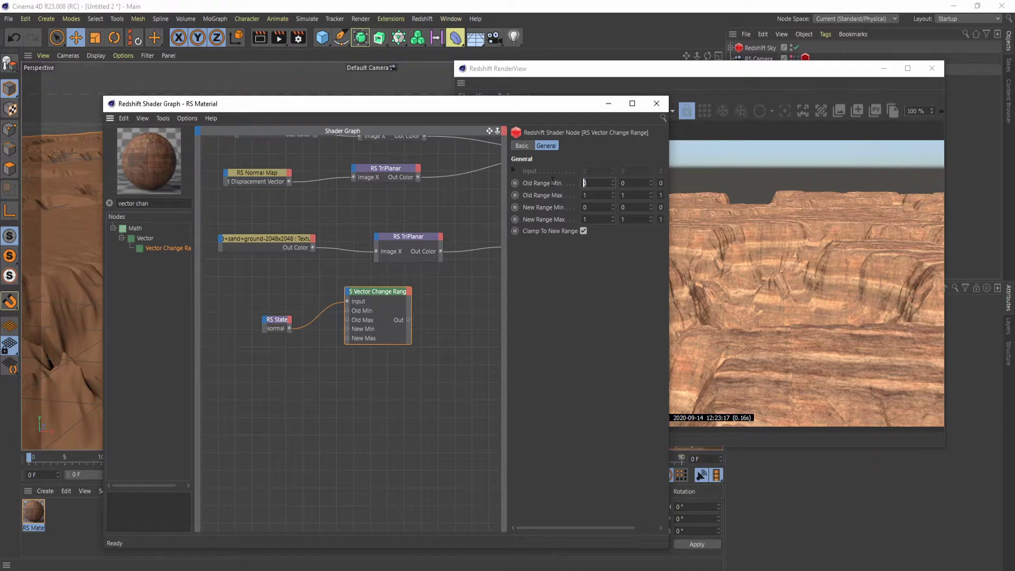
{"action": "type", "text": "-1"}
{"action": "key", "text": "Tab"}
{"action": "type", "text": "-1"}
{"action": "key", "text": "Tab"}
{"action": "type", "text": "-1"}
- Move the shader graph window left and check the render preview
{"action": "left_click_drag", "start_coordinate": [555, 119], "coordinate": [518, 113]}
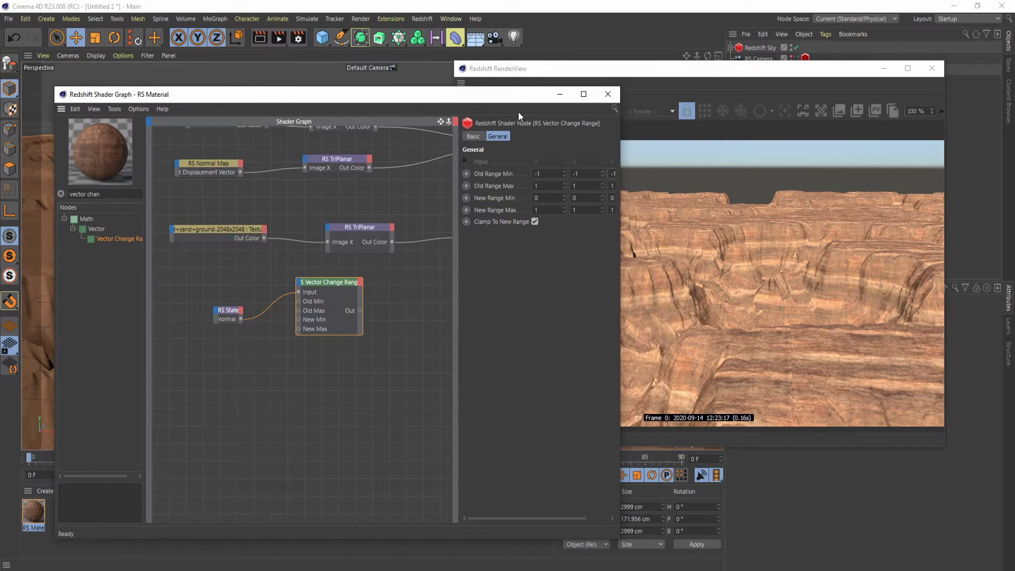
{"action": "left_click", "coordinate": [637, 69]}
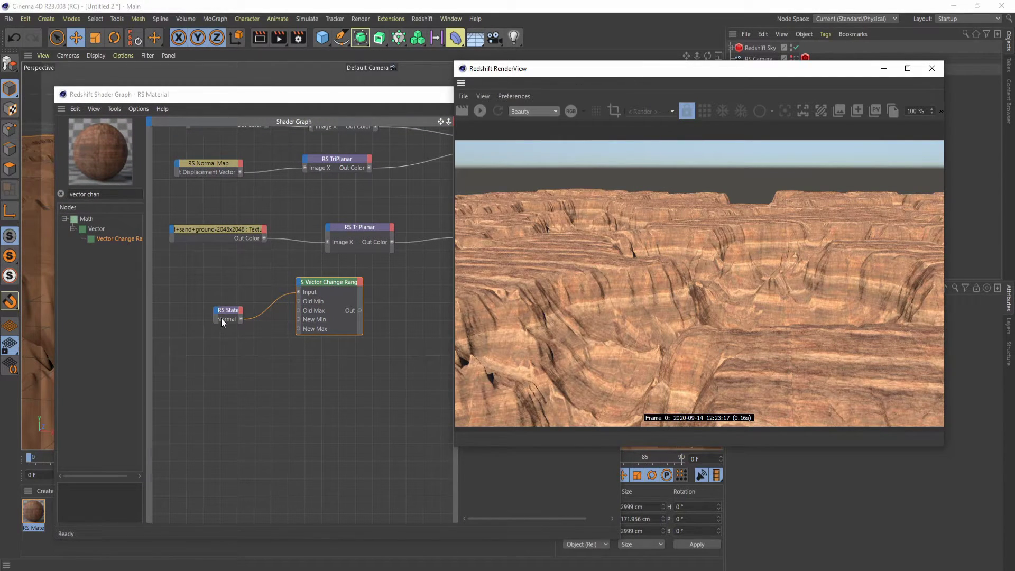
{"action": "left_click", "coordinate": [357, 281]}
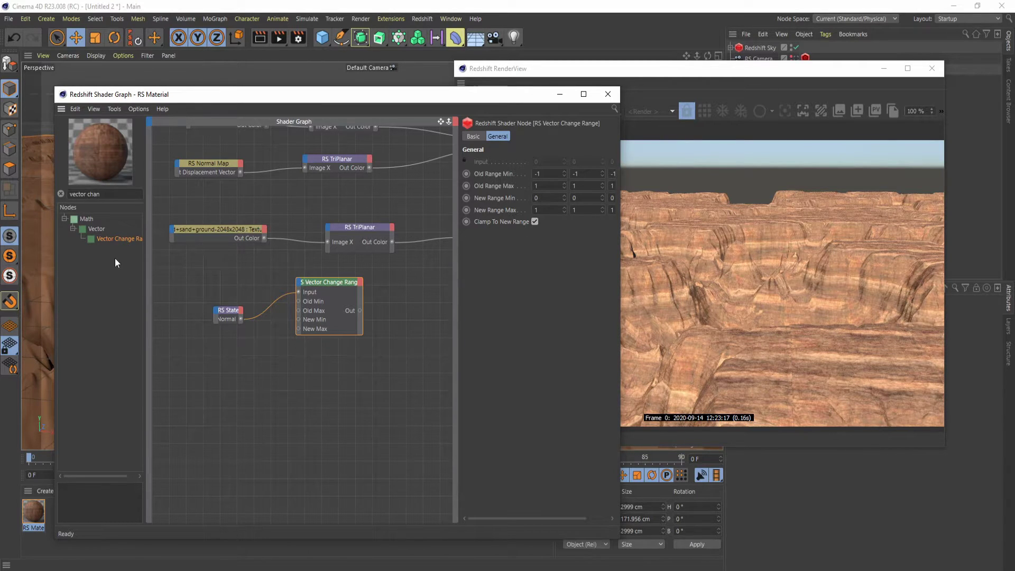
{"action": "left_click", "coordinate": [80, 194]}
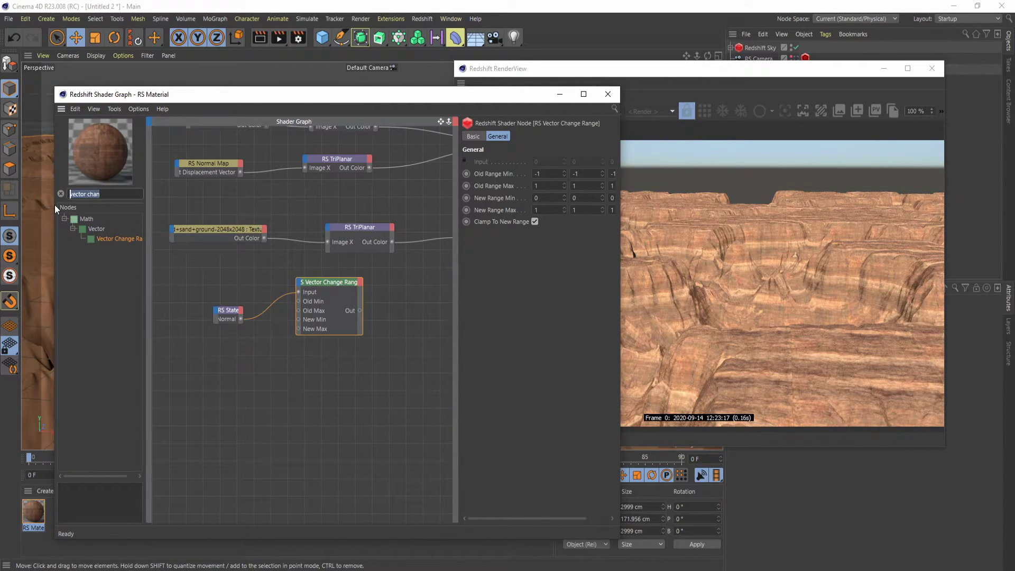
- Place a Color Splitter beside Vector Change Range and connect the range output to its Input
{"action": "type", "text": "color cp"}
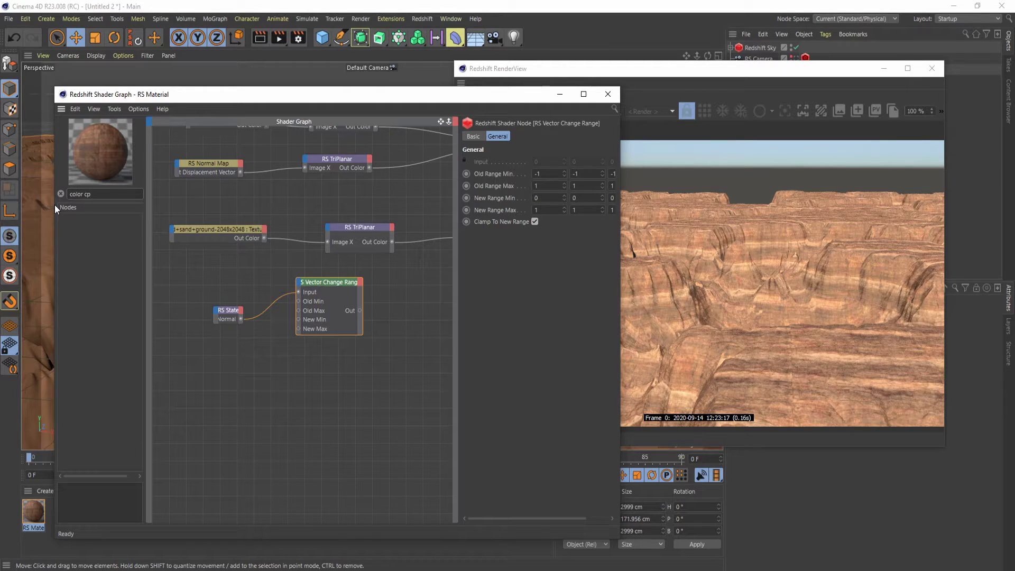
{"action": "key", "text": "BackSpace"}
{"action": "key", "text": "BackSpace"}
{"action": "type", "text": "spl"}
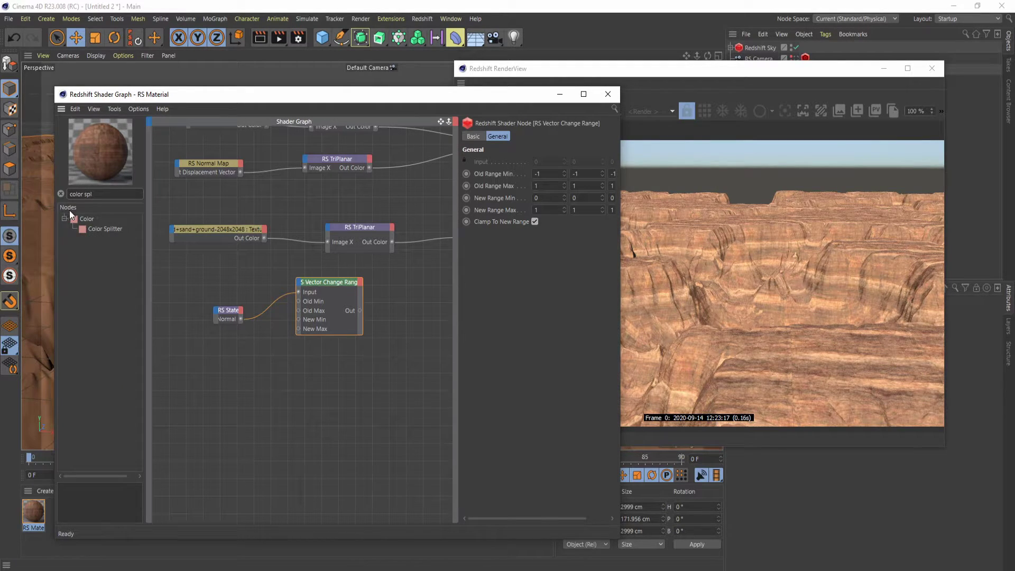
{"action": "left_click_drag", "start_coordinate": [105, 228], "coordinate": [405, 323]}
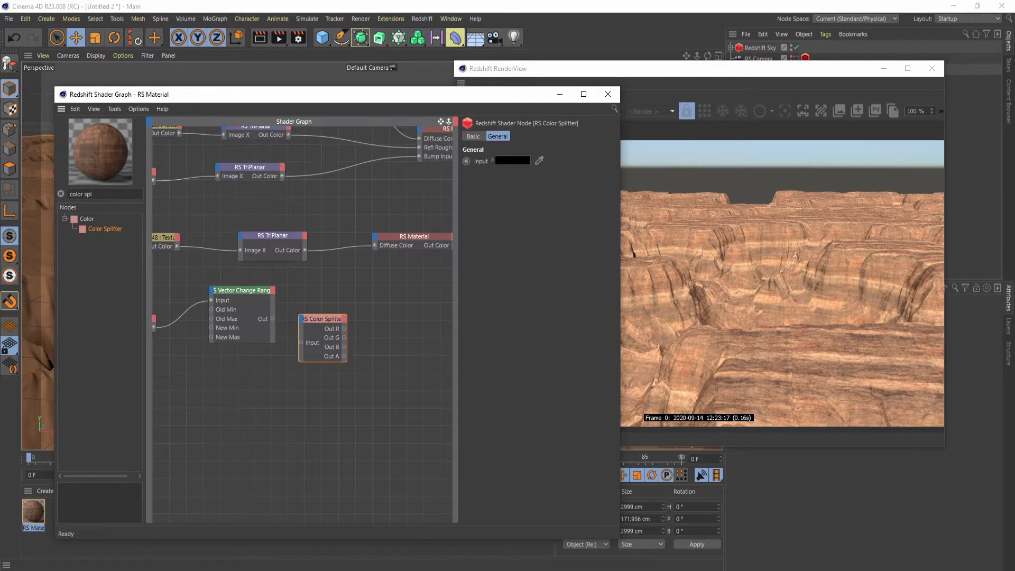
{"action": "left_click_drag", "start_coordinate": [335, 327], "coordinate": [354, 309]}
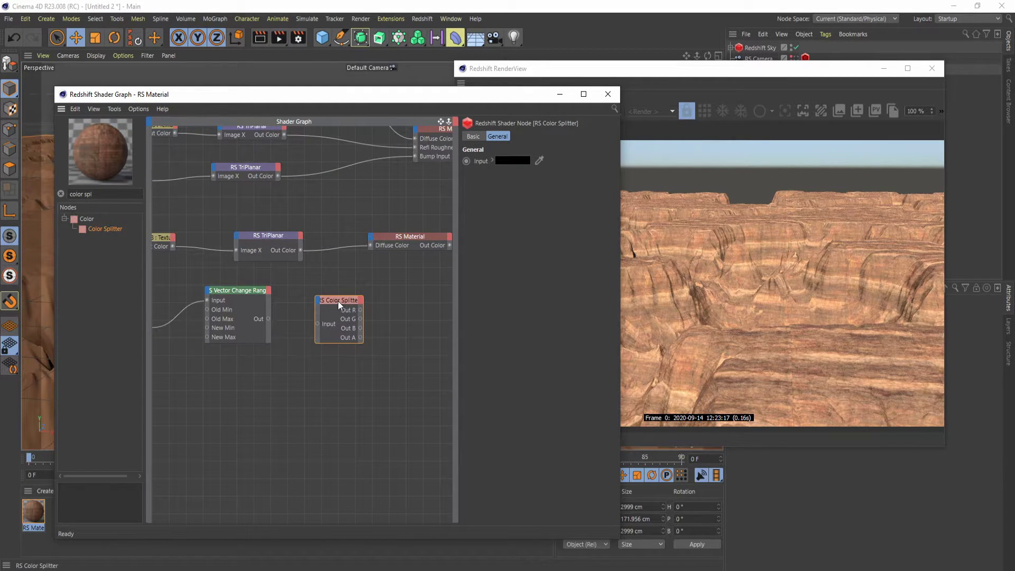
{"action": "left_click", "coordinate": [268, 320]}
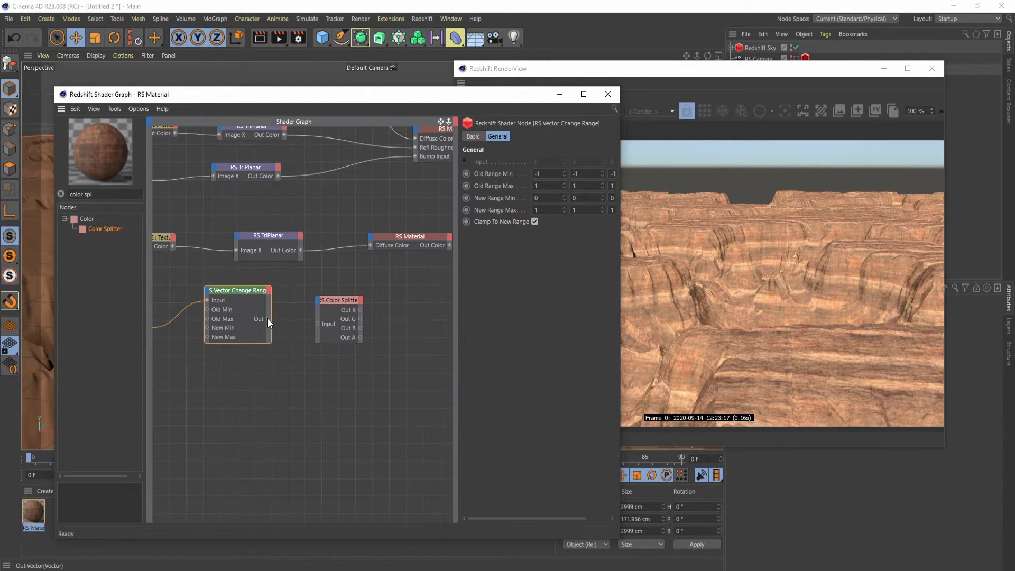
{"action": "mouse_move", "coordinate": [319, 323]}
{"action": "left_mouse_down"}
{"action": "mouse_move", "coordinate": [348, 324]}
{"action": "mouse_move", "coordinate": [318, 325]}
{"action": "left_mouse_up"}
{"action": "middle_click_drag", "start_coordinate": [392, 338], "coordinate": [299, 336]}
{"action": "left_click", "coordinate": [61, 194]}
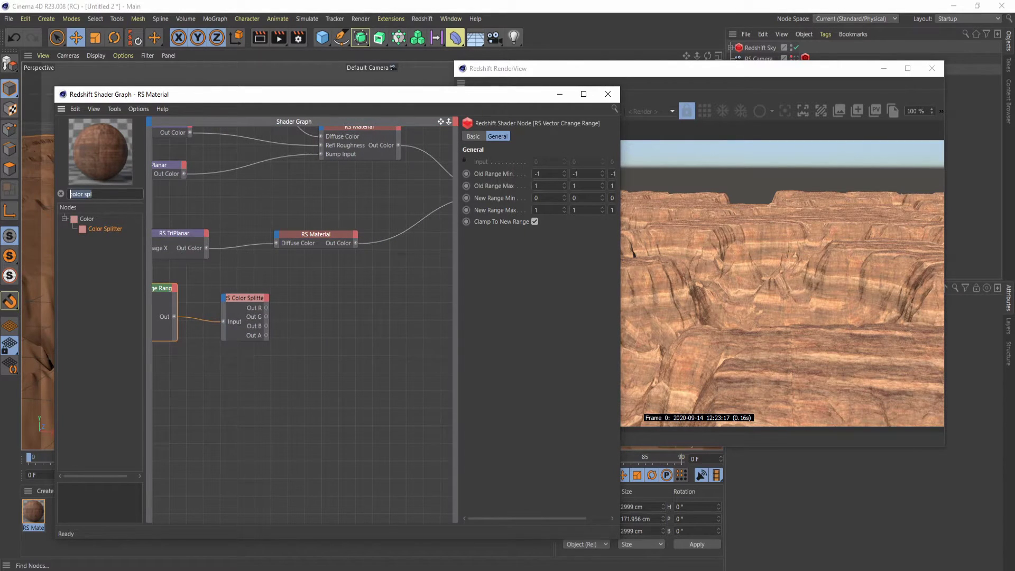
- Add an RS Ramp driven by the Color Splitter's Out G
{"action": "type", "text": "ram"}
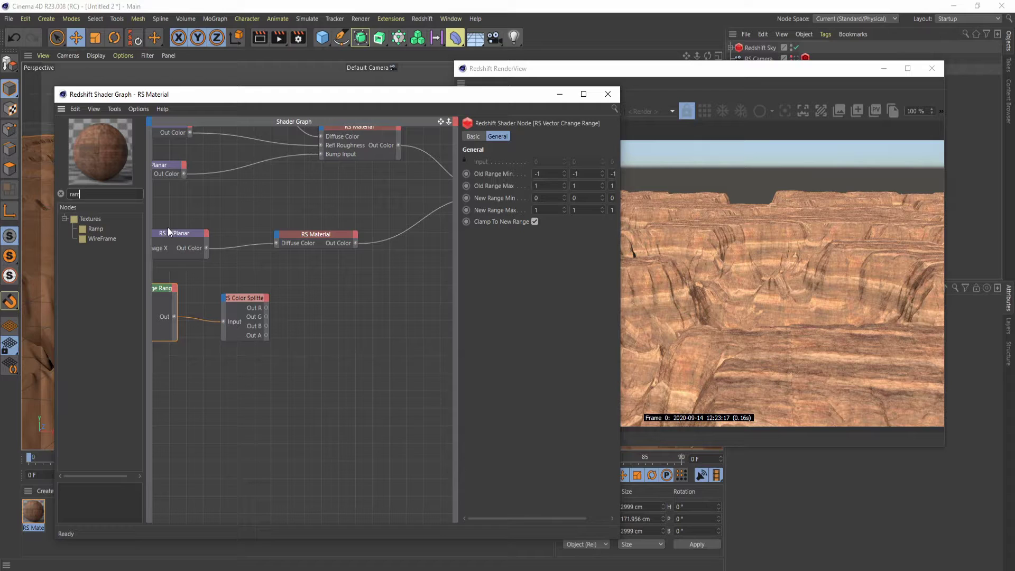
{"action": "left_click_drag", "start_coordinate": [97, 230], "coordinate": [329, 295]}
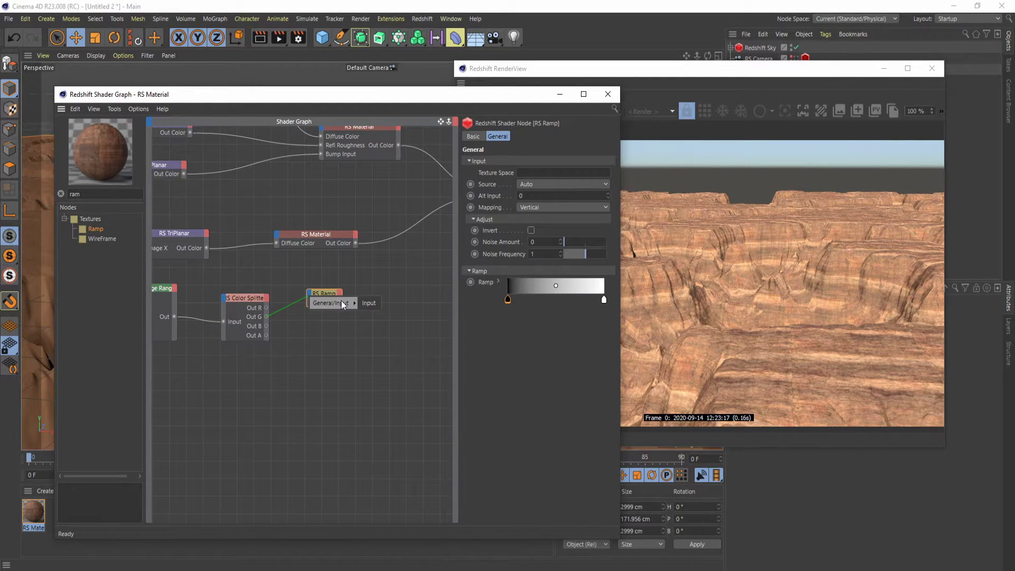
{"action": "left_click_drag", "start_coordinate": [342, 300], "coordinate": [360, 302]}
{"action": "middle_click_drag", "start_coordinate": [389, 282], "coordinate": [375, 280]}
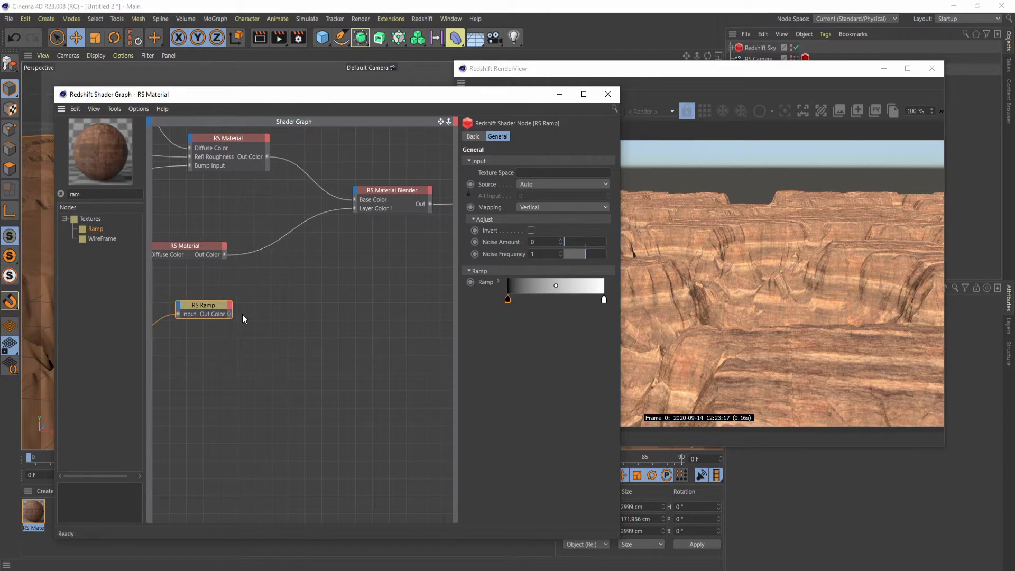
- Plug the ramp into the Material Blender's Blend Color 1 and re-render the canyon
{"action": "left_click_drag", "start_coordinate": [230, 314], "coordinate": [357, 202]}
{"action": "mouse_move", "coordinate": [385, 224]}
{"action": "left_click", "coordinate": [426, 224]}
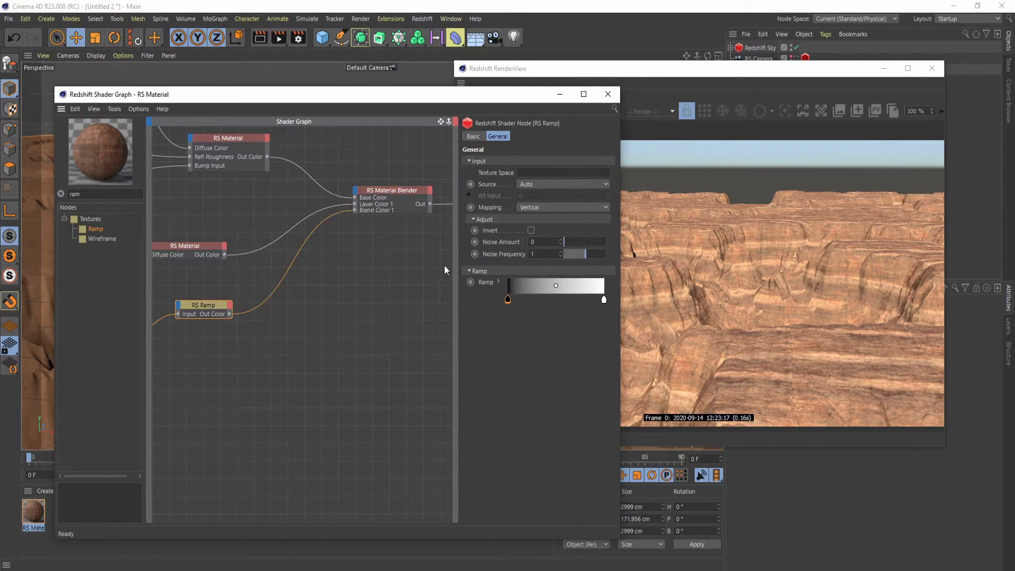
{"action": "left_click", "coordinate": [490, 134]}
{"action": "left_click", "coordinate": [479, 110]}
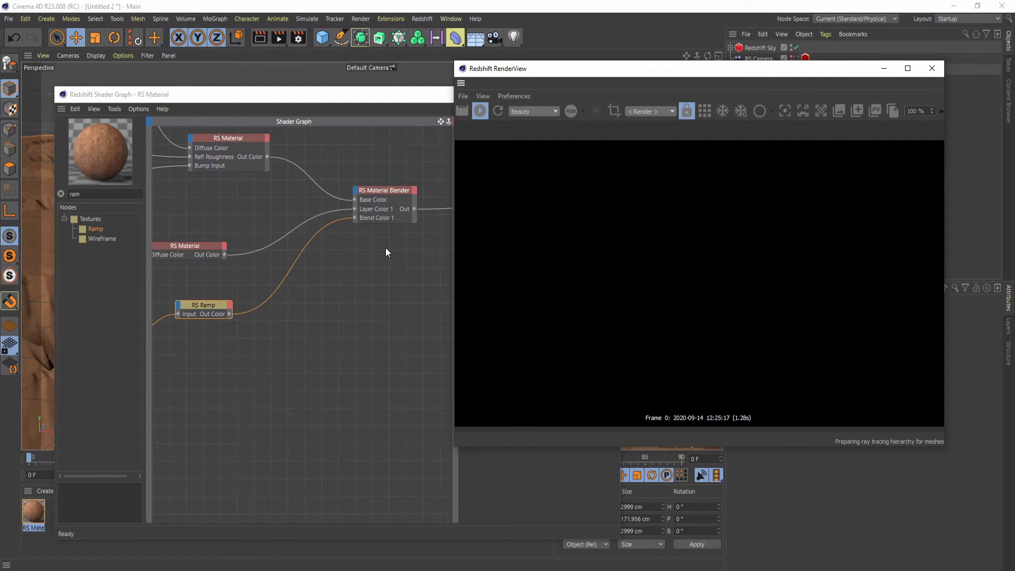
- Drag the RS Ramp's black knot far right so sand stays on flat ground, then orbit closer over the canyon
{"action": "left_click", "coordinate": [206, 314]}
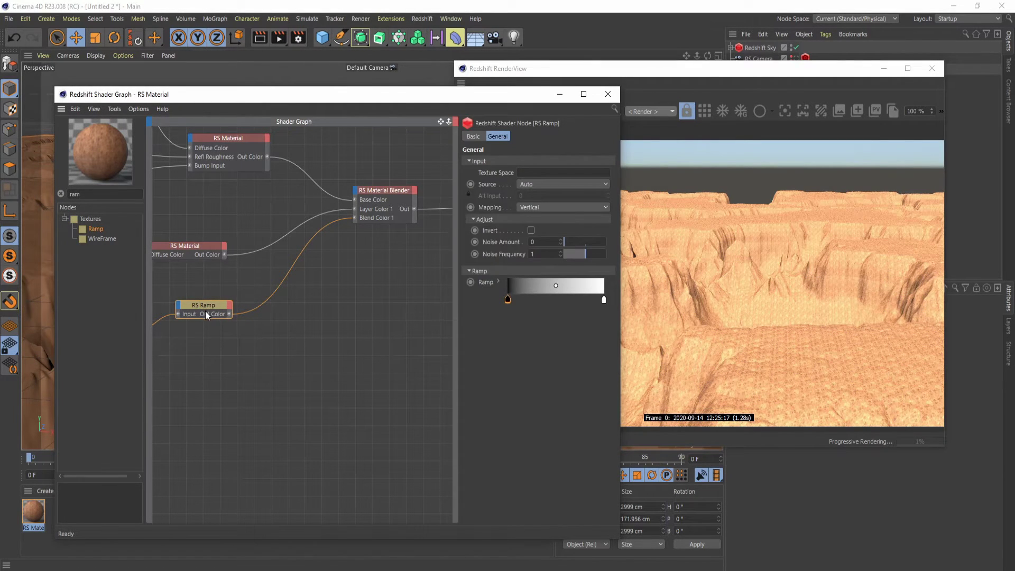
{"action": "left_click_drag", "start_coordinate": [509, 300], "coordinate": [593, 314]}
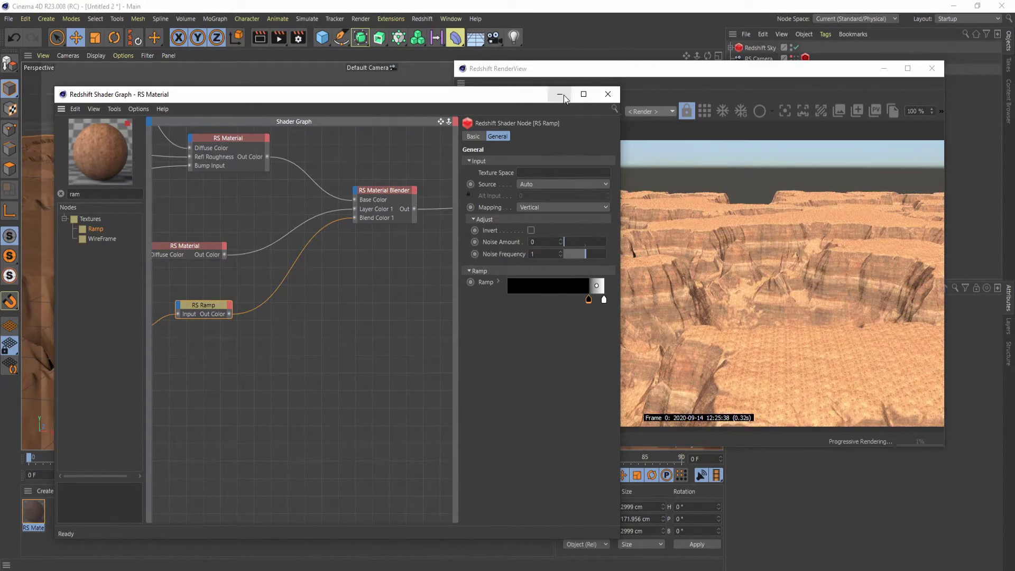
{"action": "left_click", "coordinate": [609, 94]}
{"action": "left_click_drag", "start_coordinate": [323, 311], "coordinate": [249, 317], "text": "alt"}
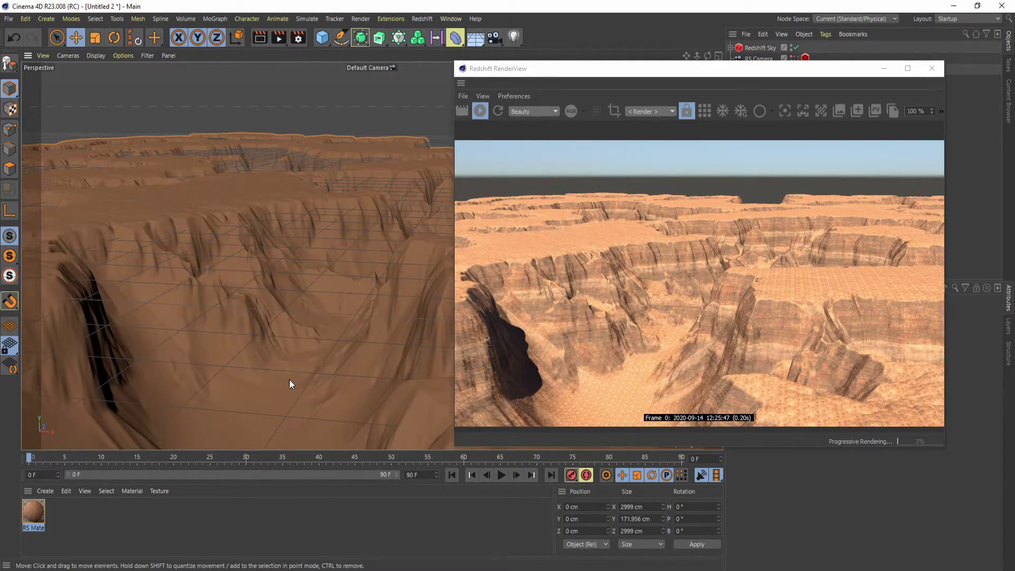
{"action": "left_click_drag", "start_coordinate": [218, 298], "coordinate": [288, 309], "text": "alt"}
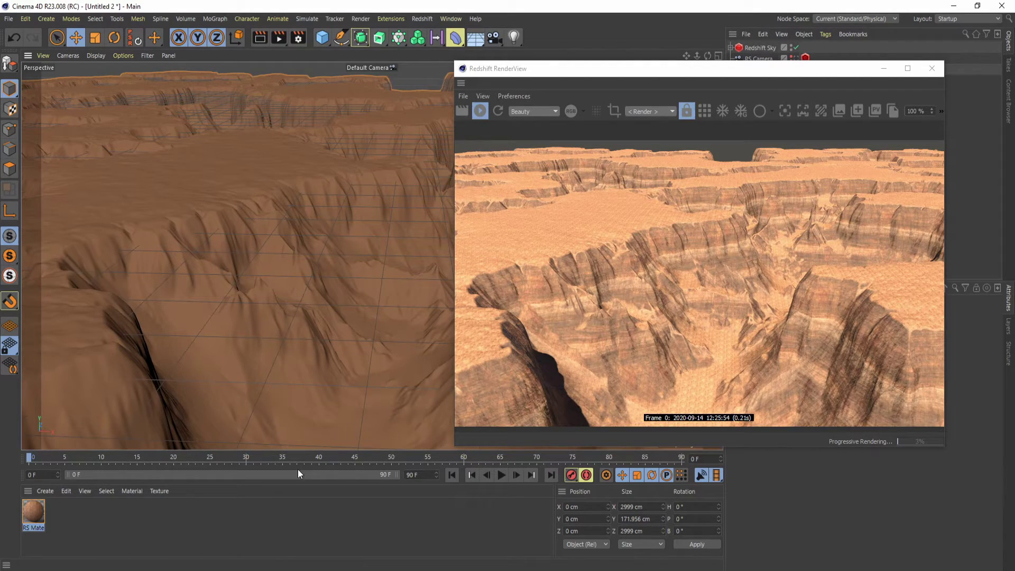
{"action": "double_click", "coordinate": [42, 507]}
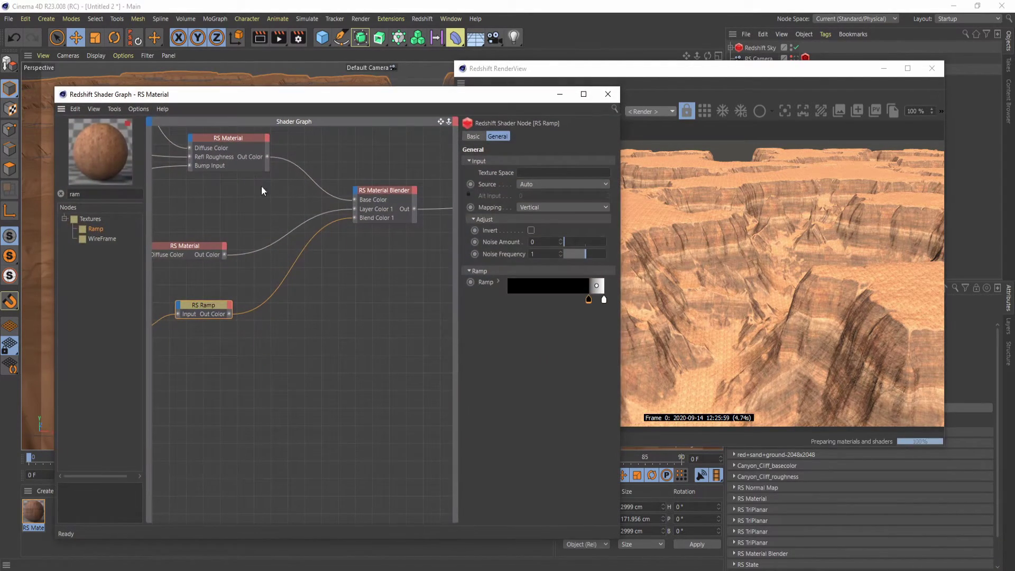
{"action": "middle_click_drag", "start_coordinate": [164, 244], "coordinate": [312, 261]}
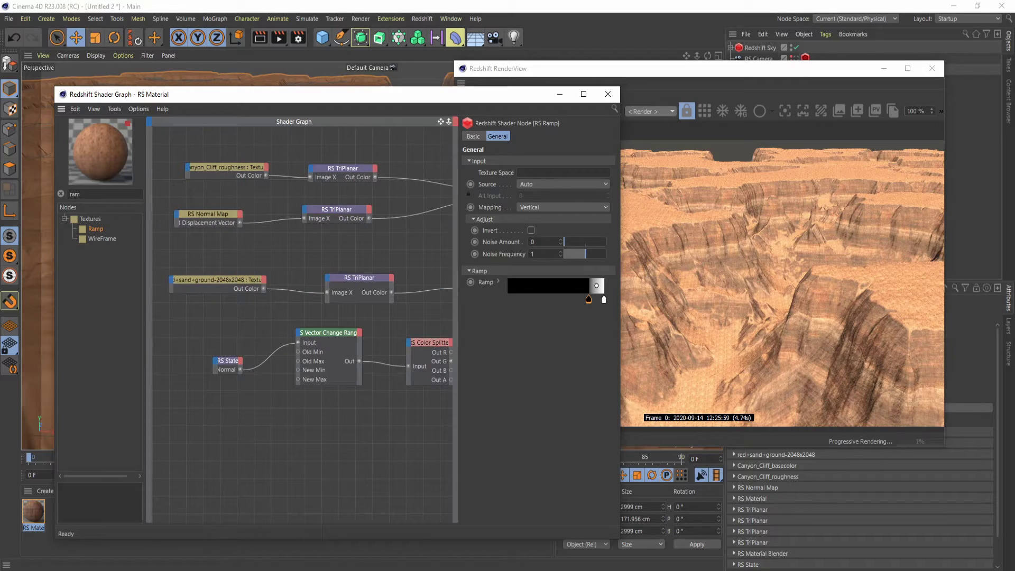
{"action": "left_click", "coordinate": [208, 284]}
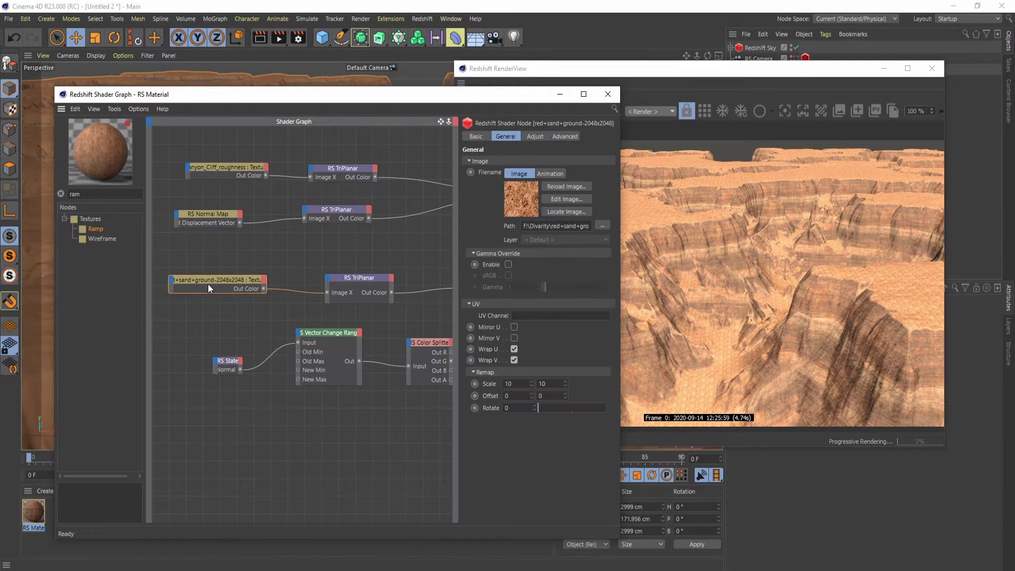
{"action": "left_click", "coordinate": [521, 387]}
{"action": "type", "text": "1"}
{"action": "key", "text": "Return"}
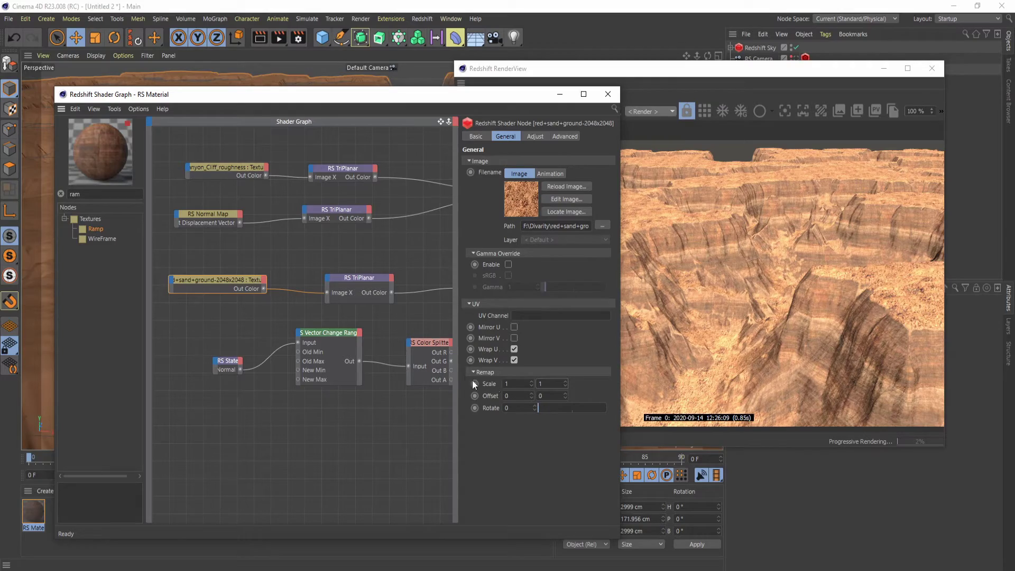
{"action": "type", "text": "0"}
{"action": "key", "text": "Tab"}
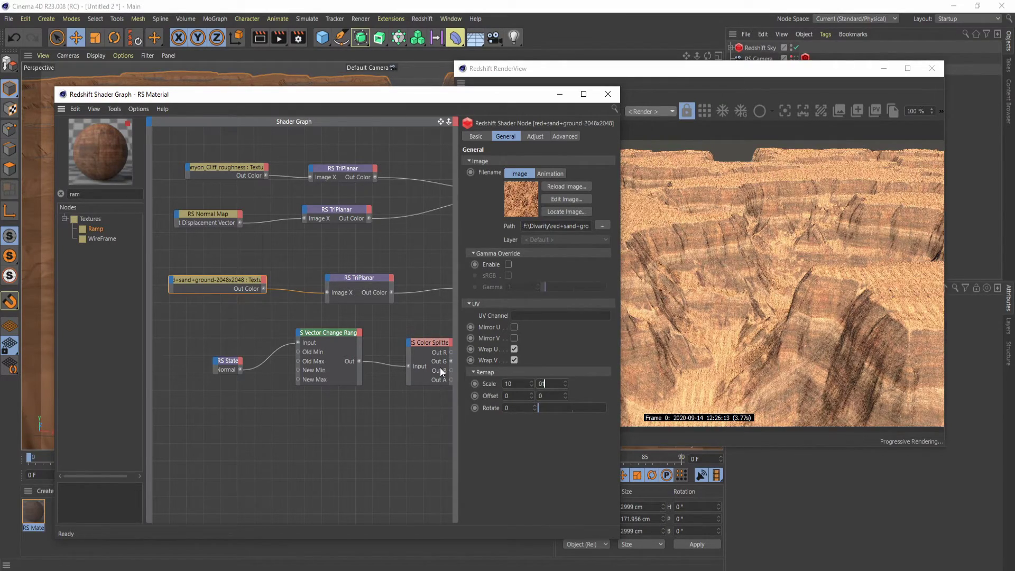
{"action": "type", "text": "0"}
{"action": "key", "text": "Return"}
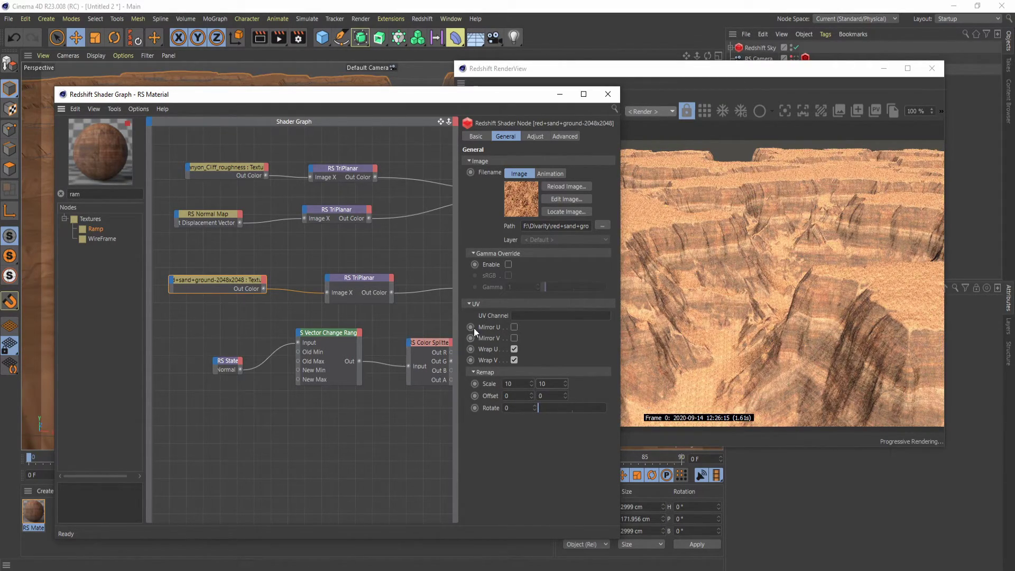
{"action": "left_click", "coordinate": [560, 94]}
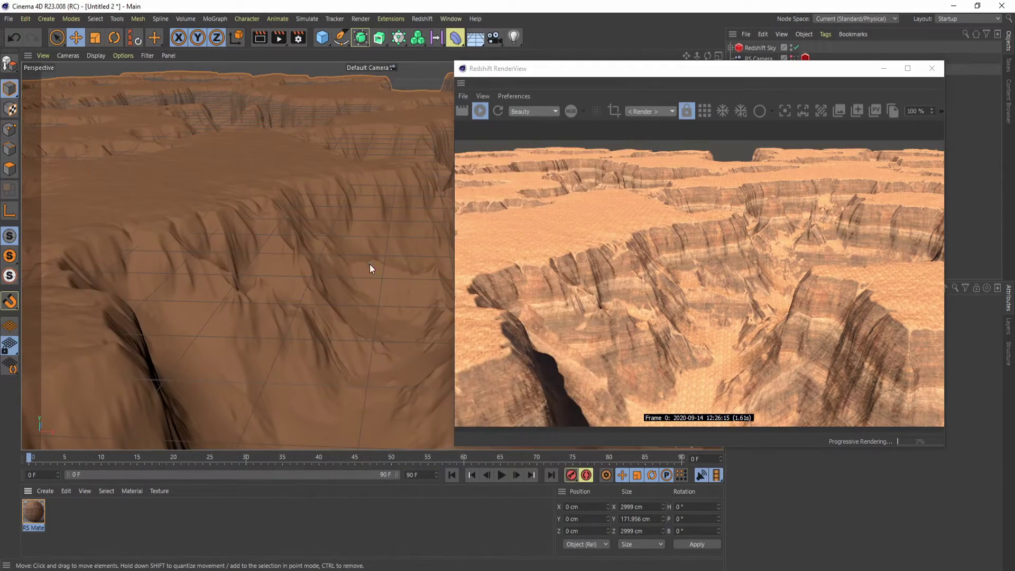
- Orbit close in, down onto, and toward the horizon over the canyon, then reopen the RS Material graph
{"action": "right_click_drag", "start_coordinate": [291, 292], "coordinate": [234, 240], "text": "alt"}
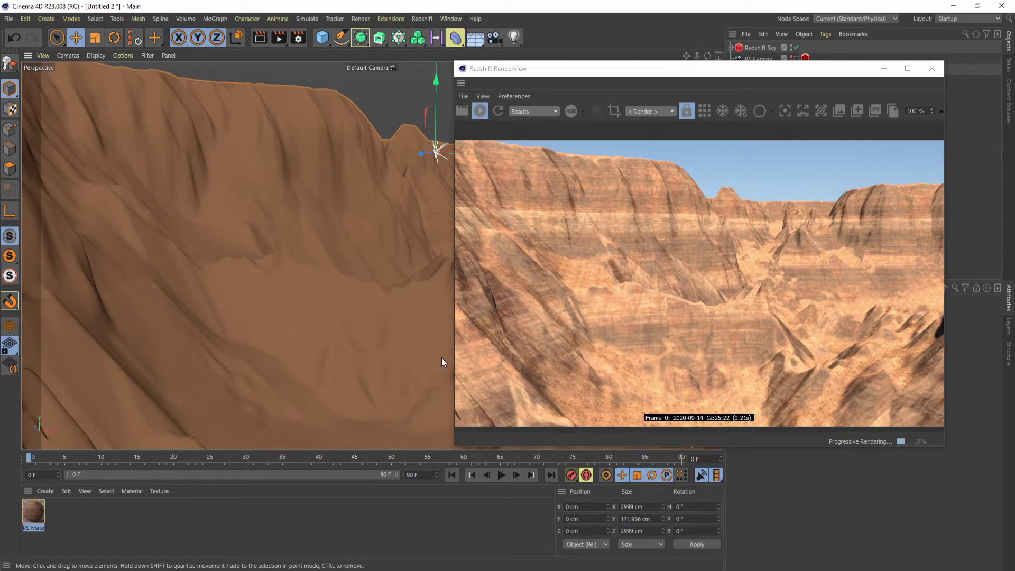
{"action": "left_click_drag", "start_coordinate": [442, 357], "coordinate": [309, 378], "text": "alt"}
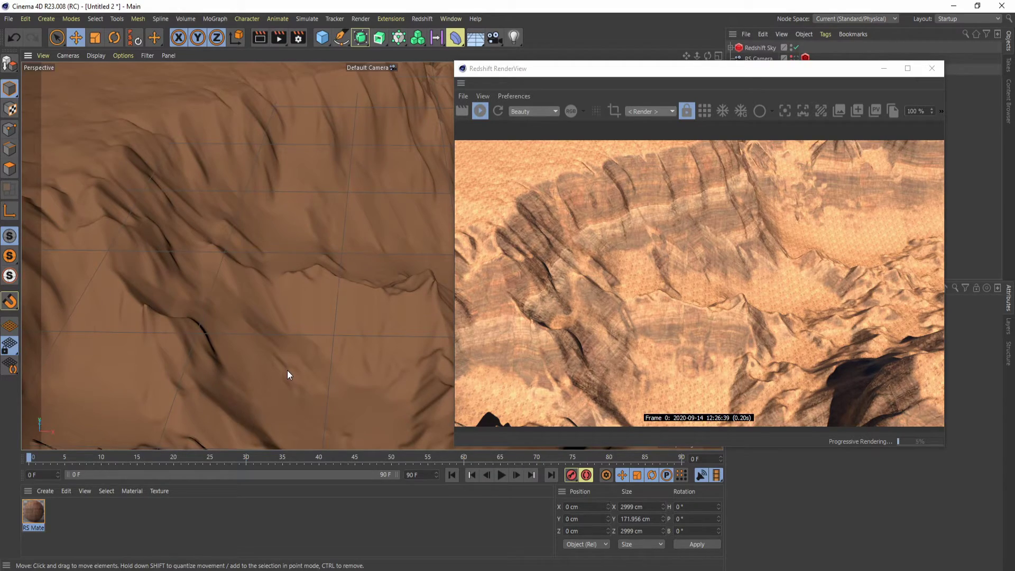
{"action": "left_click_drag", "start_coordinate": [287, 370], "coordinate": [300, 329], "text": "alt"}
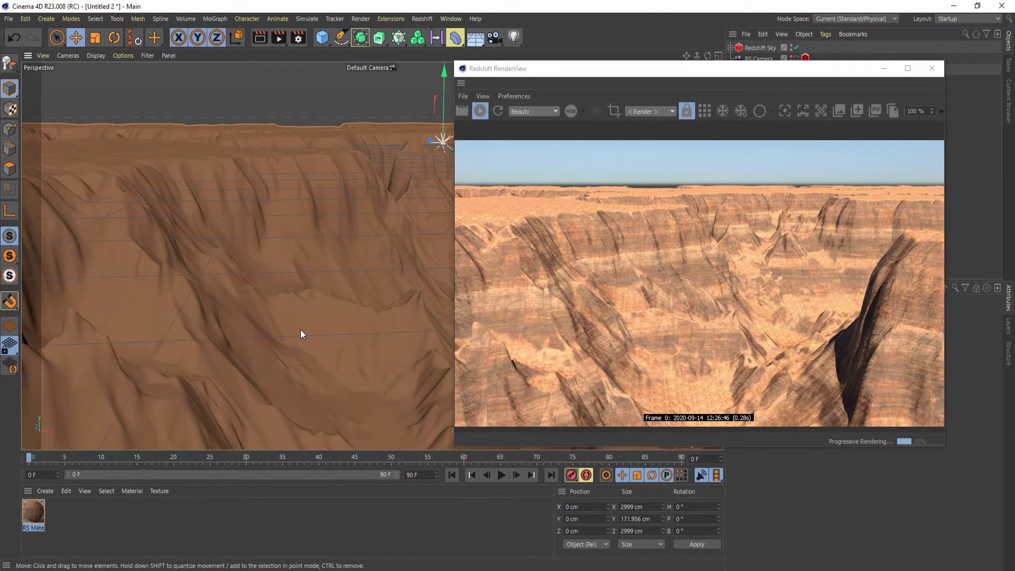
{"action": "double_click", "coordinate": [33, 511]}
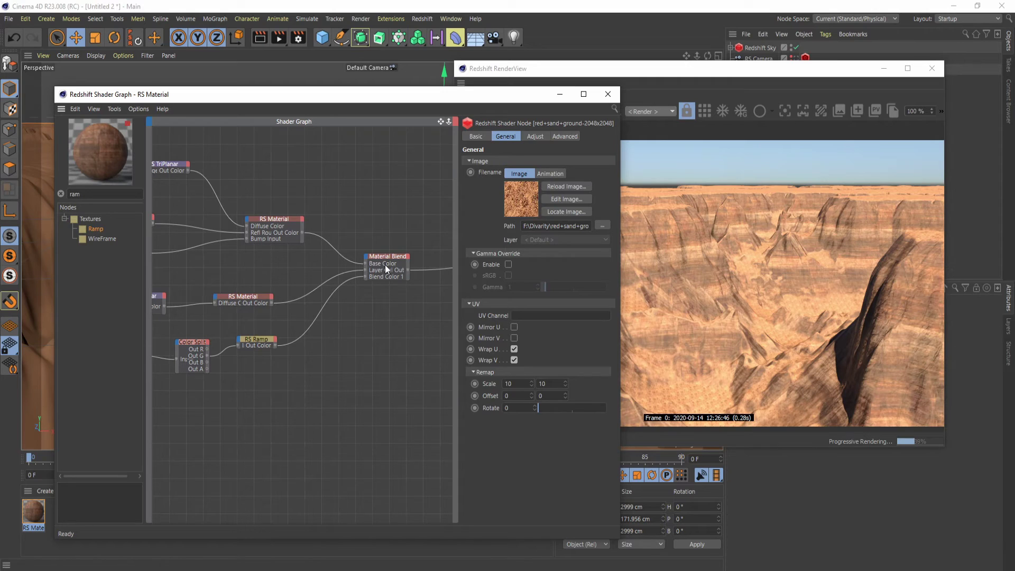
- Pan the blend network, box-select the State, Change Range and Color Splitter nodes, and reselect the Material Blender
{"action": "left_click", "coordinate": [385, 265]}
{"action": "middle_click_drag", "start_coordinate": [295, 323], "coordinate": [354, 307]}
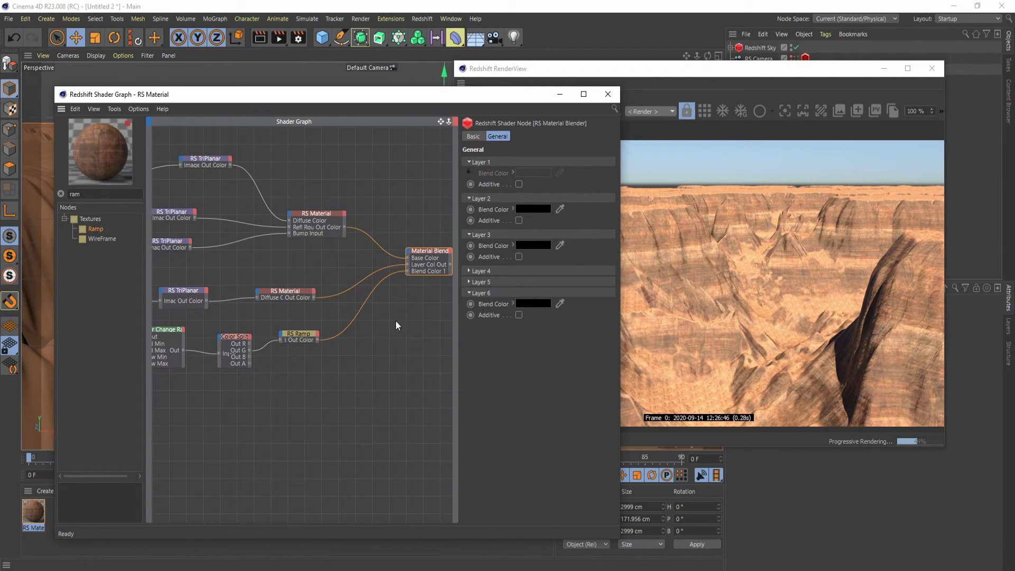
{"action": "middle_click_drag", "start_coordinate": [75, 367], "coordinate": [198, 374]}
{"action": "left_click_drag", "start_coordinate": [196, 332], "coordinate": [400, 391]}
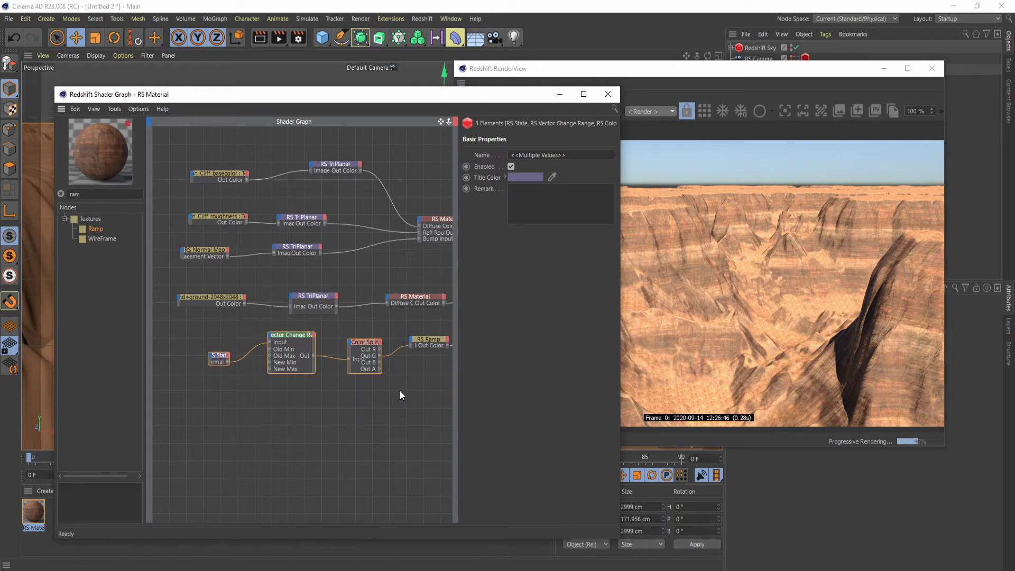
{"action": "middle_click_drag", "start_coordinate": [325, 388], "coordinate": [208, 368]}
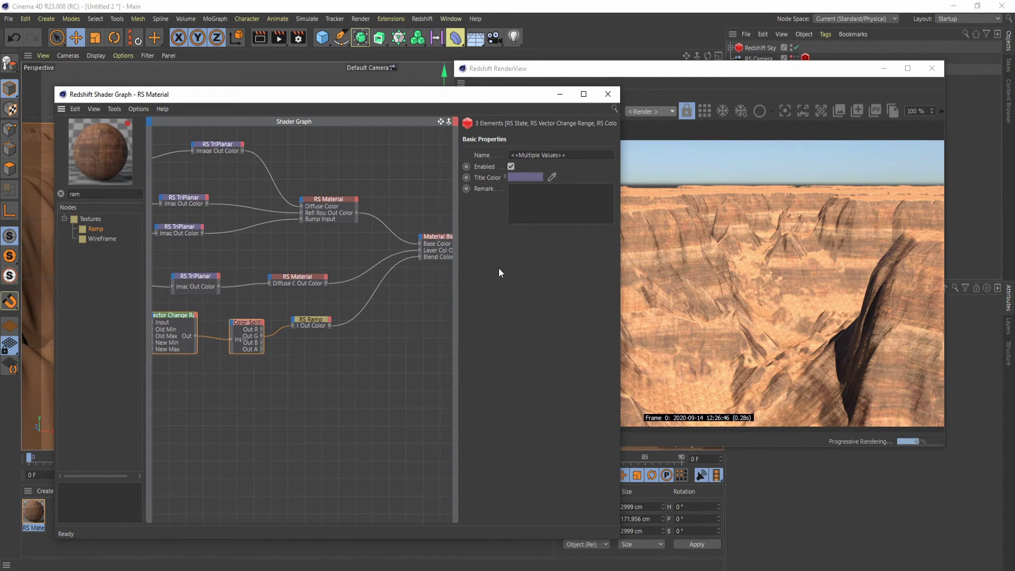
{"action": "left_click", "coordinate": [439, 238]}
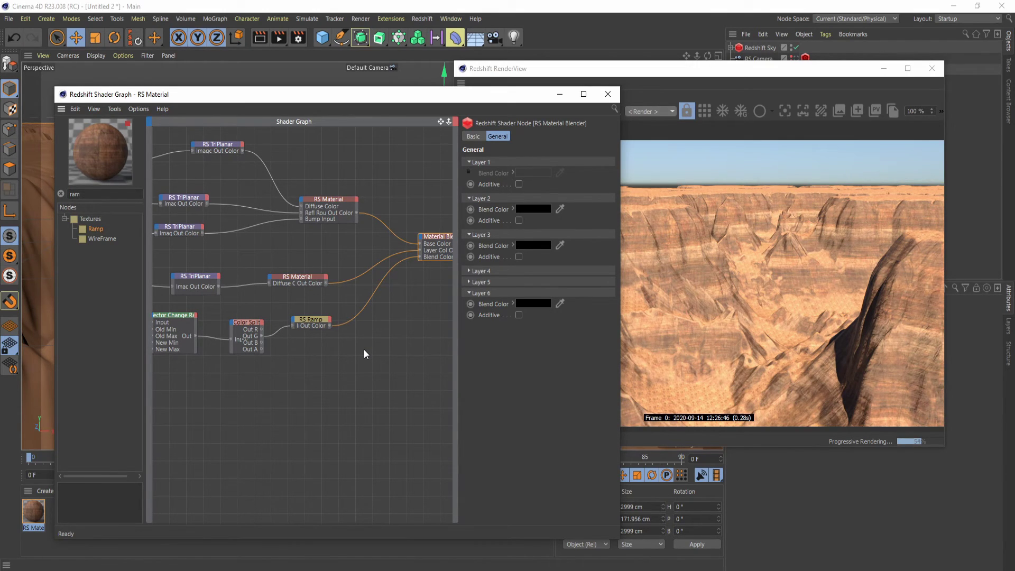
{"action": "left_click", "coordinate": [559, 99]}
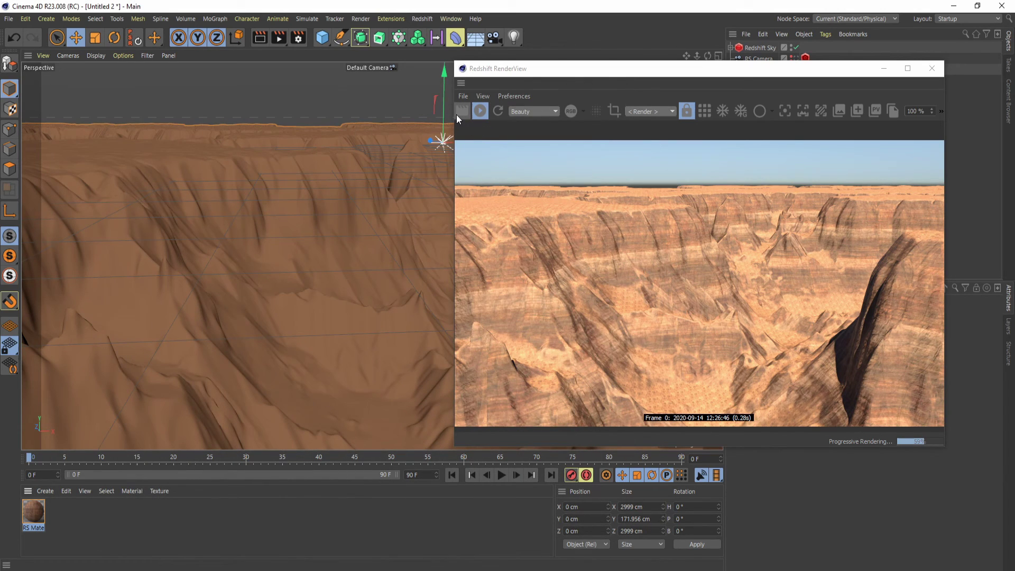